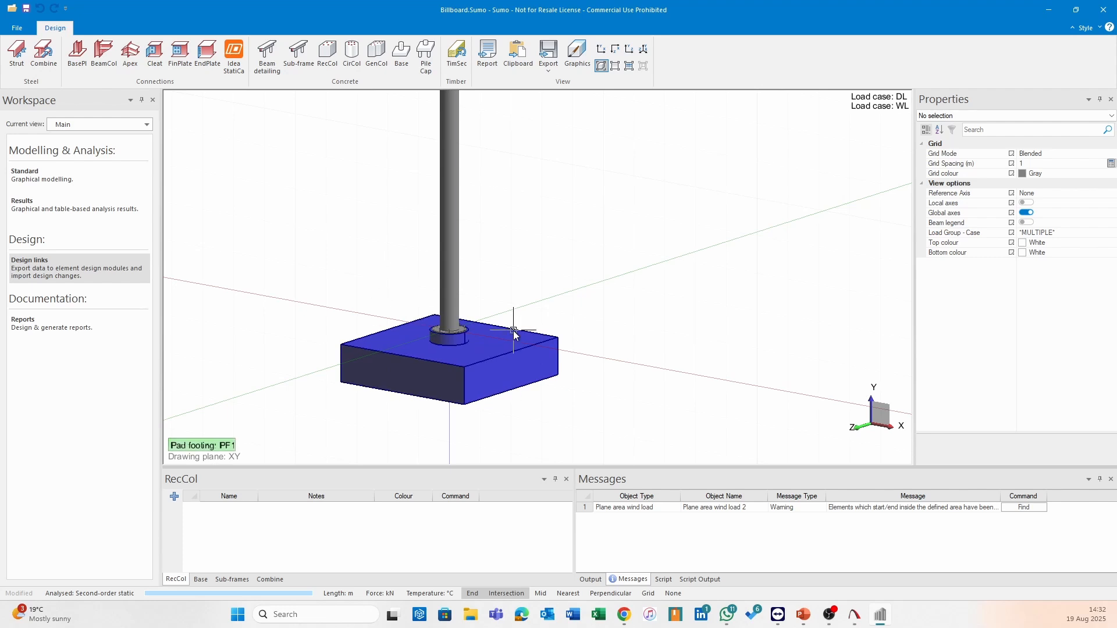
Step: Export the pad footing under the billboard pole to concrete base design with all load cases, using the SABS 0100 - 2000 standard
scroll(514, 332, down, 6)
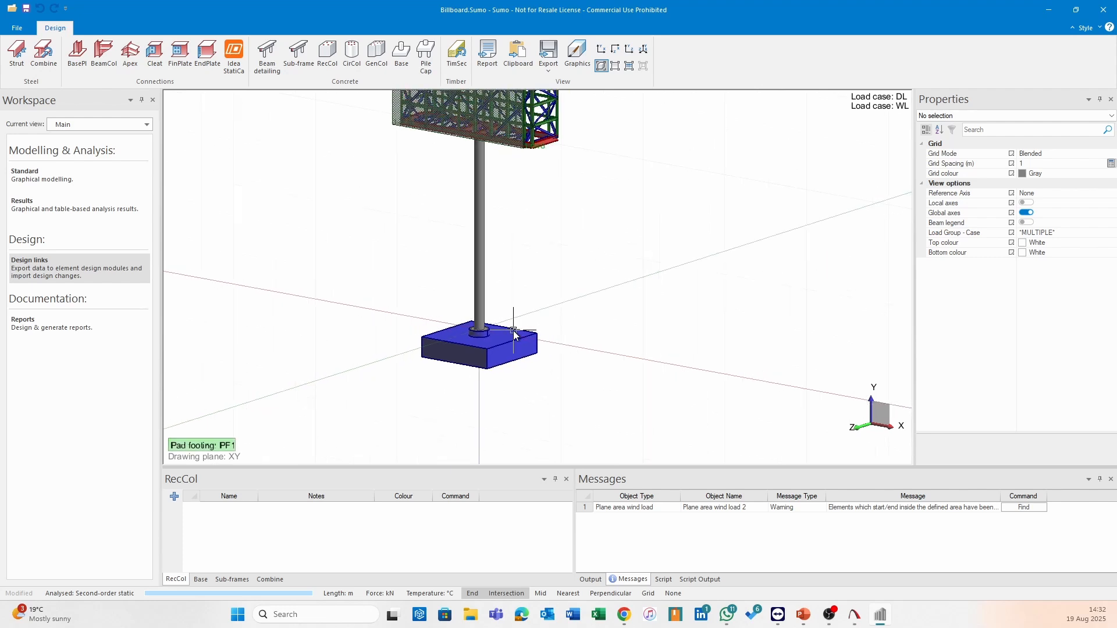
drag(593, 246, 556, 277)
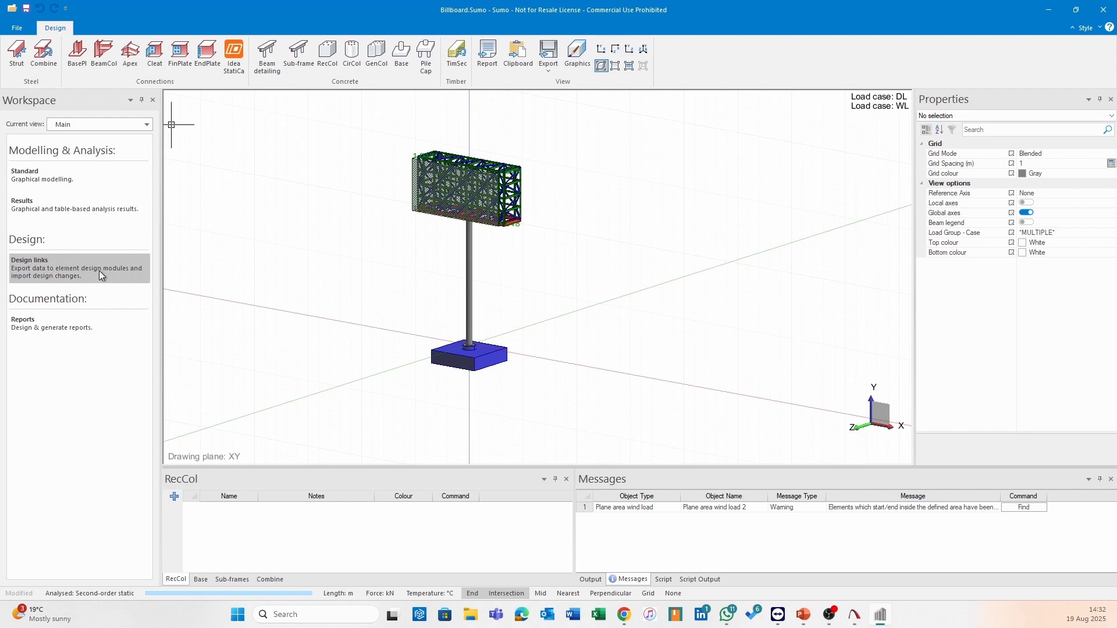
click(402, 58)
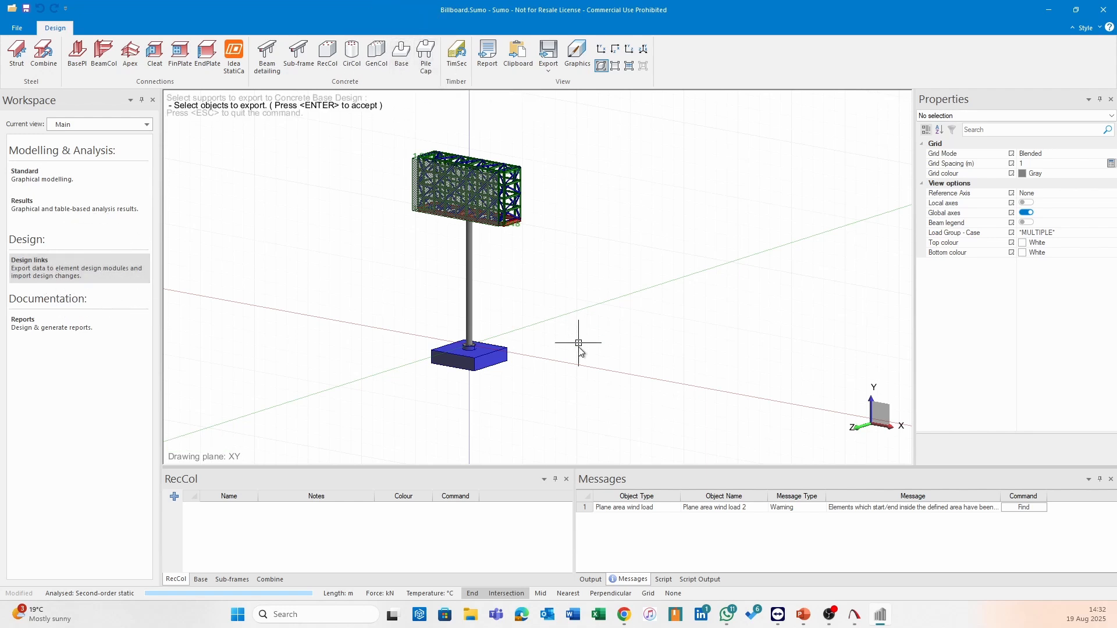
click(506, 351)
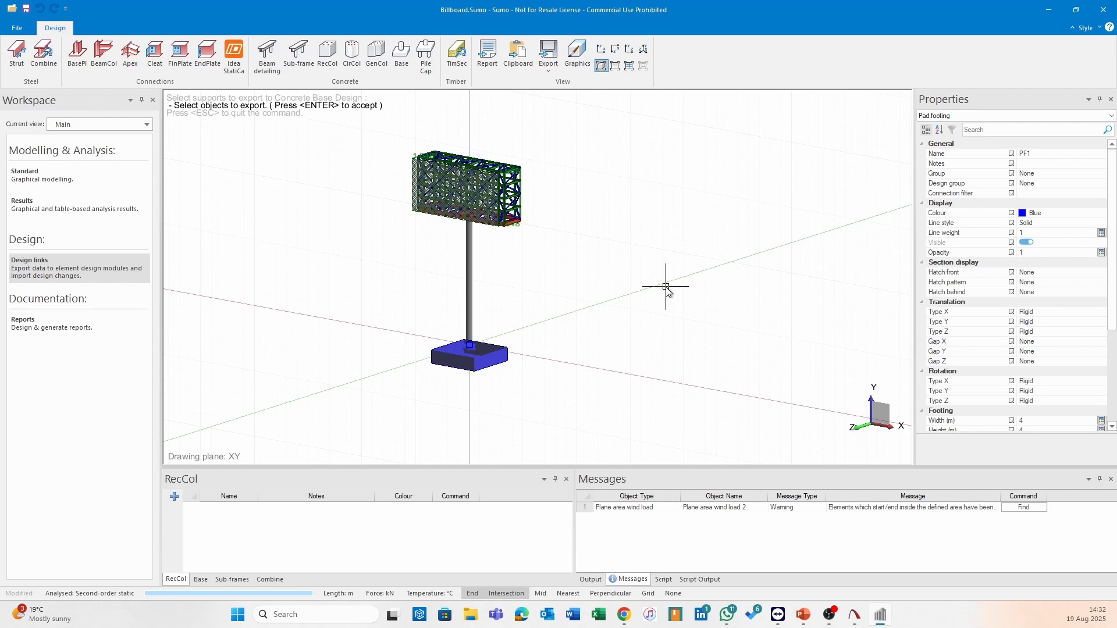
key(Return)
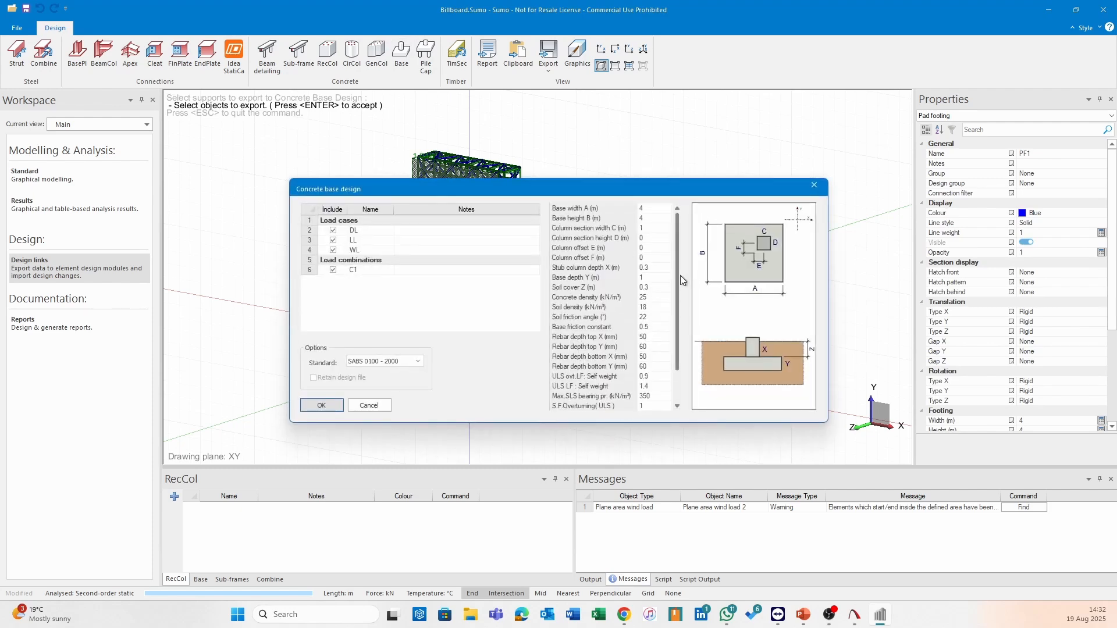
drag(679, 277, 673, 337)
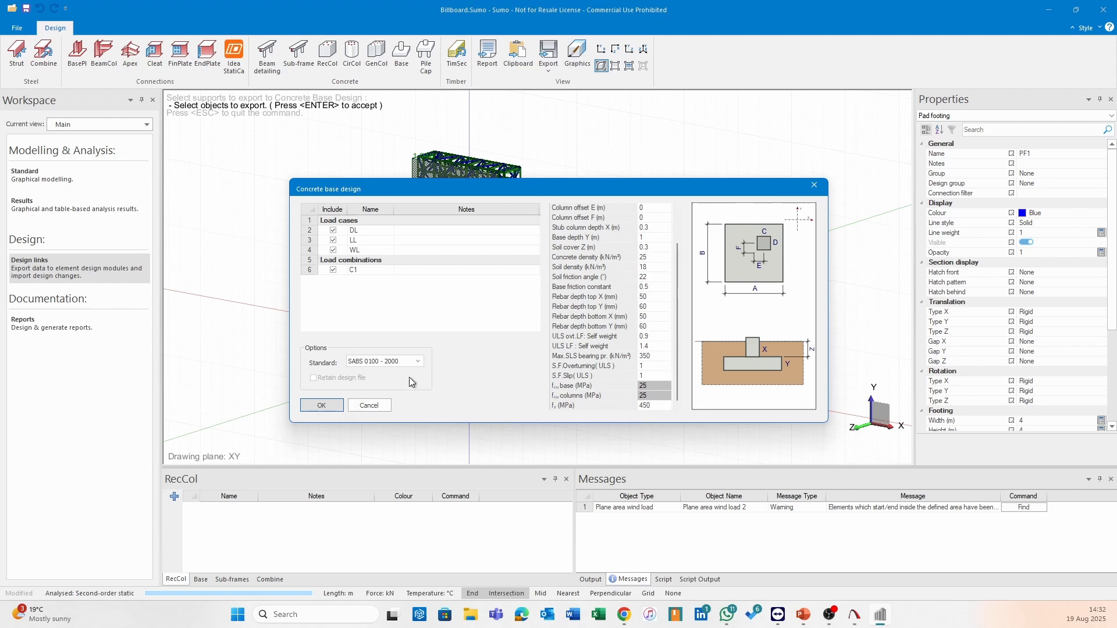
click(323, 406)
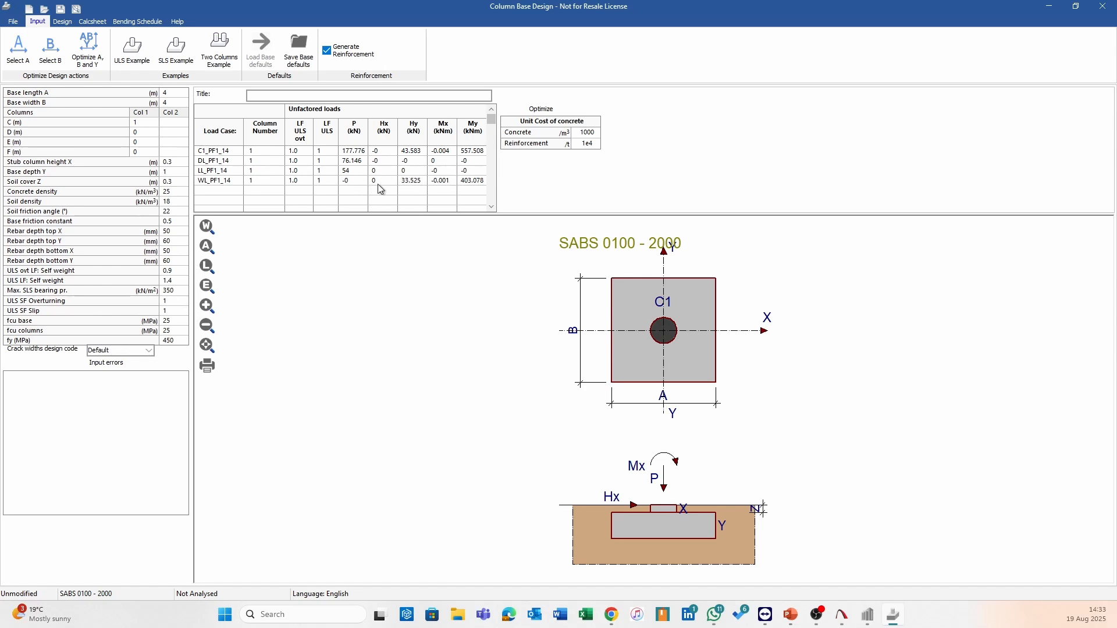
Step: Set the Mx moment to 0 for all four load cases in the unfactored loads table
click(451, 151)
text(0)
key(Return)
text(0)
key(Return)
text(0)
key(Return)
text(0)
key(Return)
Step: Set the Hy load of the DL_PF1_14 load case to 0
key(Up)
key(Up)
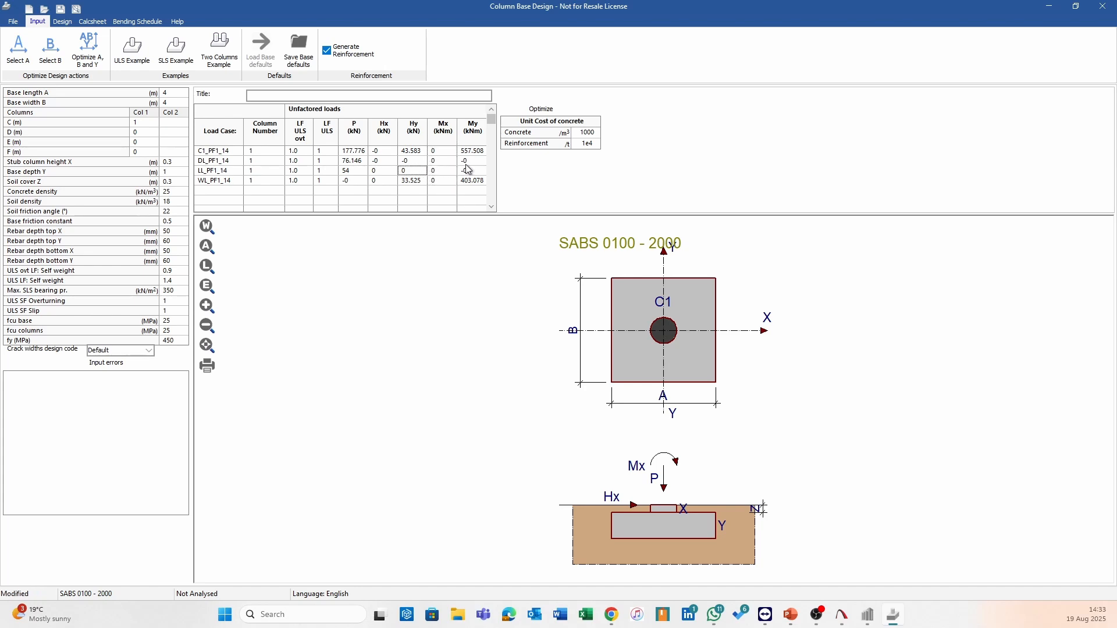
key(Left)
key(Up)
text(0)
key(Return)
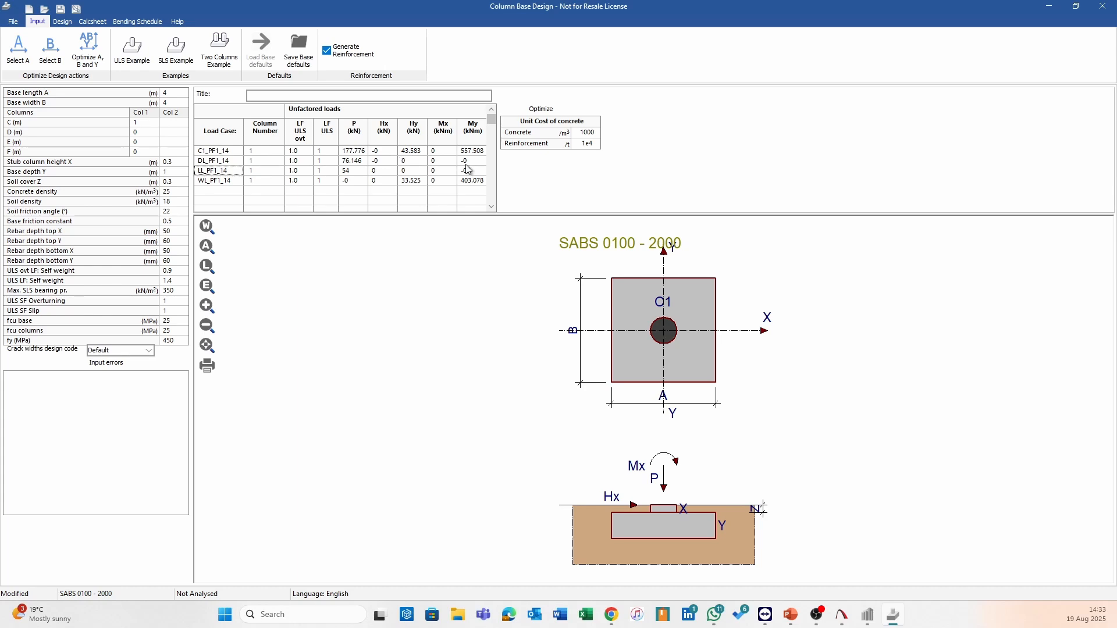
Step: Analyse the base and examine the soil pressure, overturning and slip results for each load case
click(63, 21)
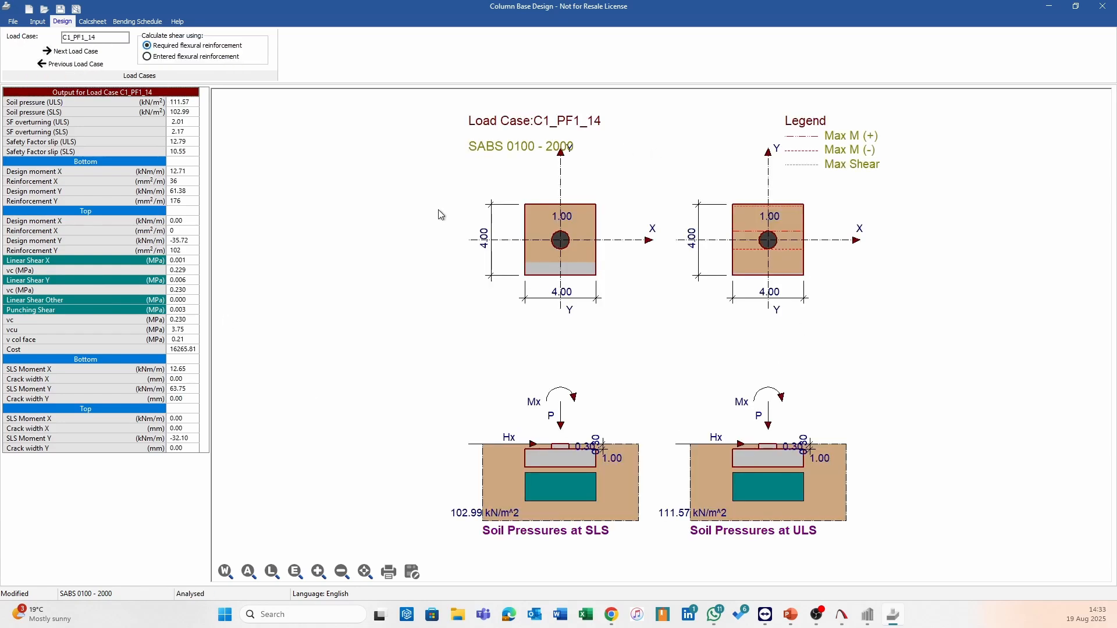
click(74, 65)
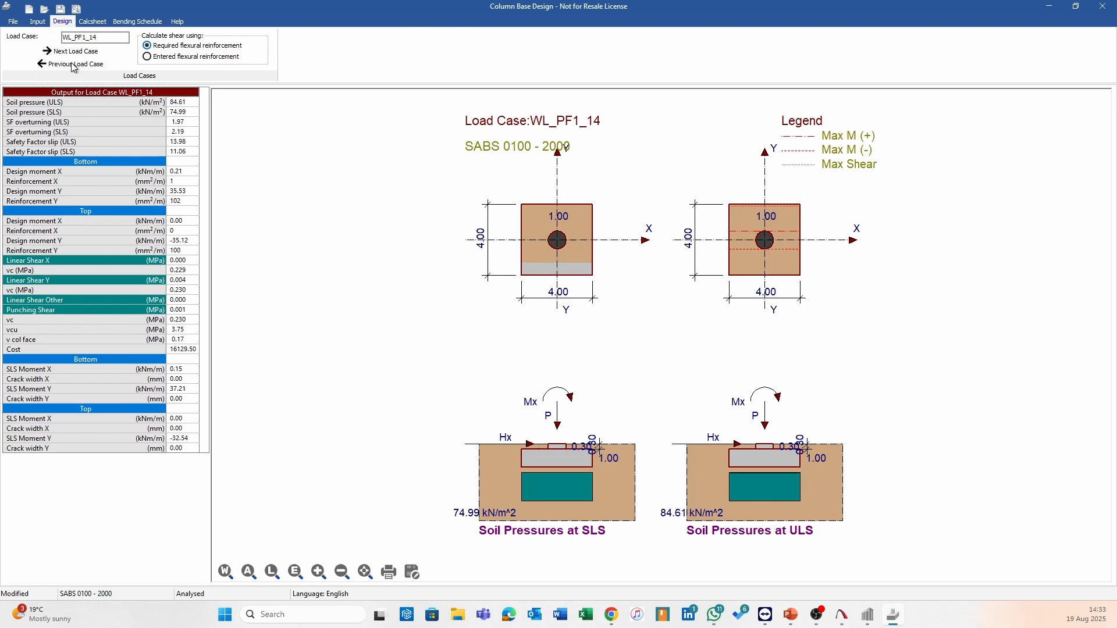
click(74, 65)
click(73, 65)
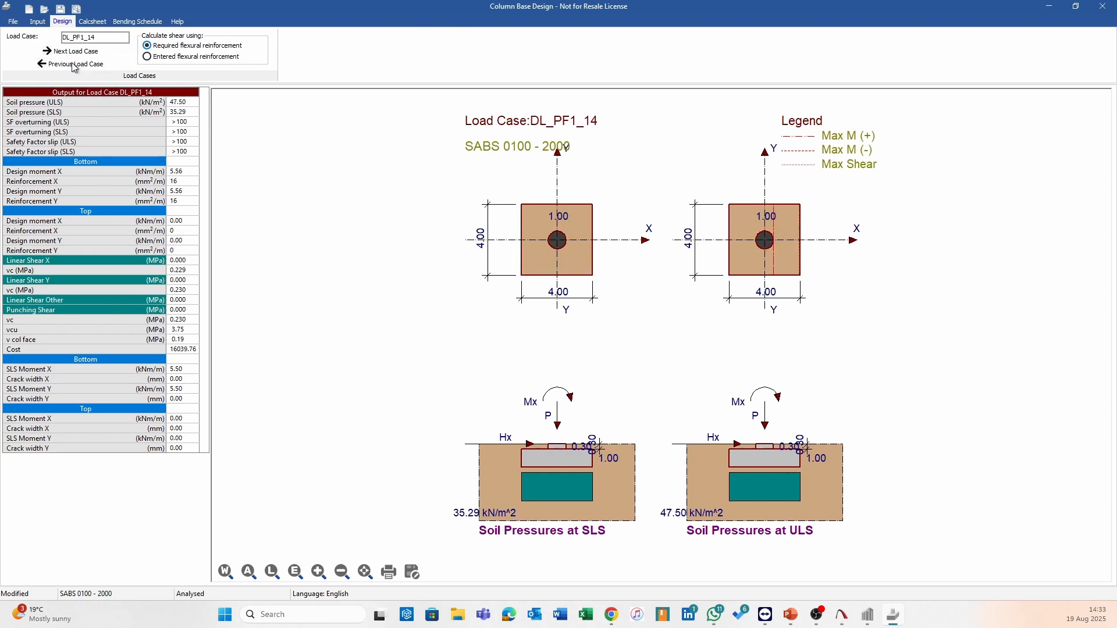
click(79, 52)
click(80, 53)
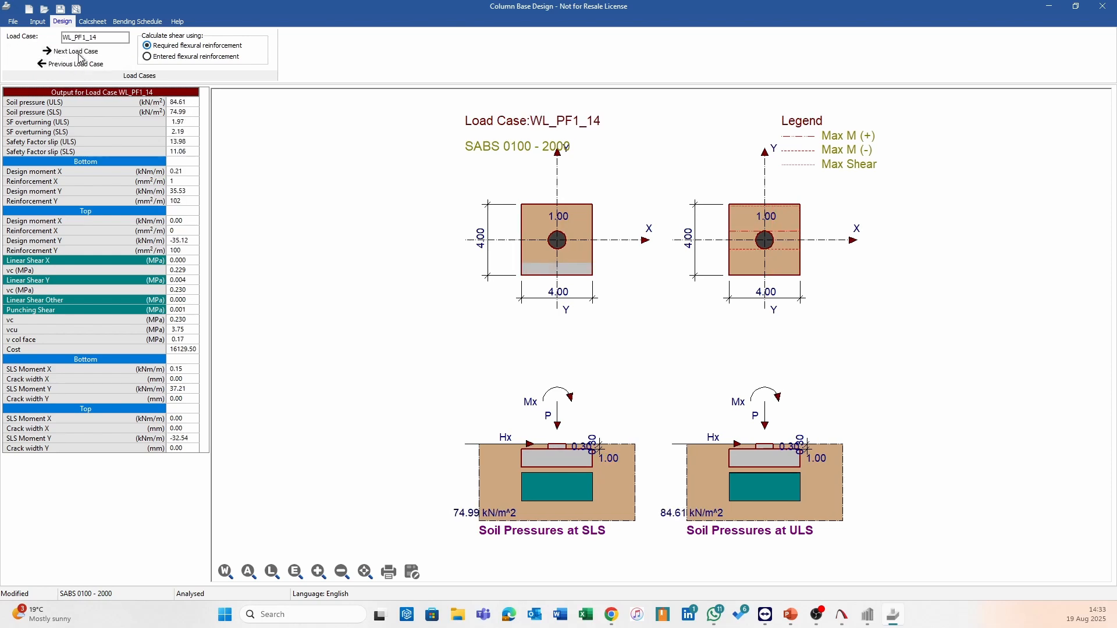
click(79, 53)
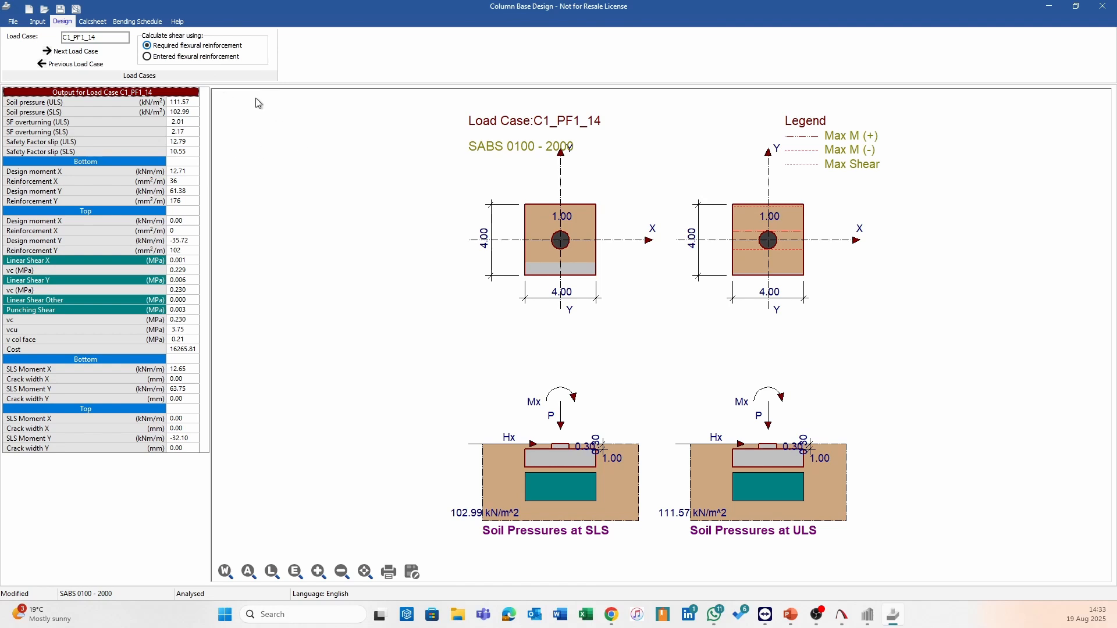
Step: Size the base with the optimizer, overriding length A with 3 m before auto-selecting width B
click(38, 22)
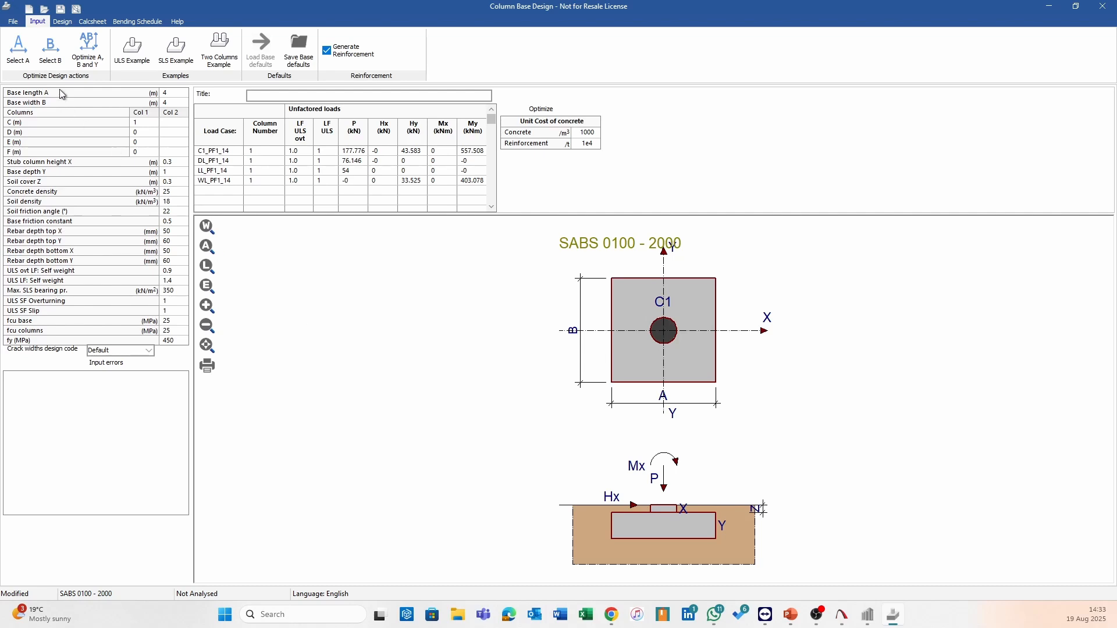
click(28, 53)
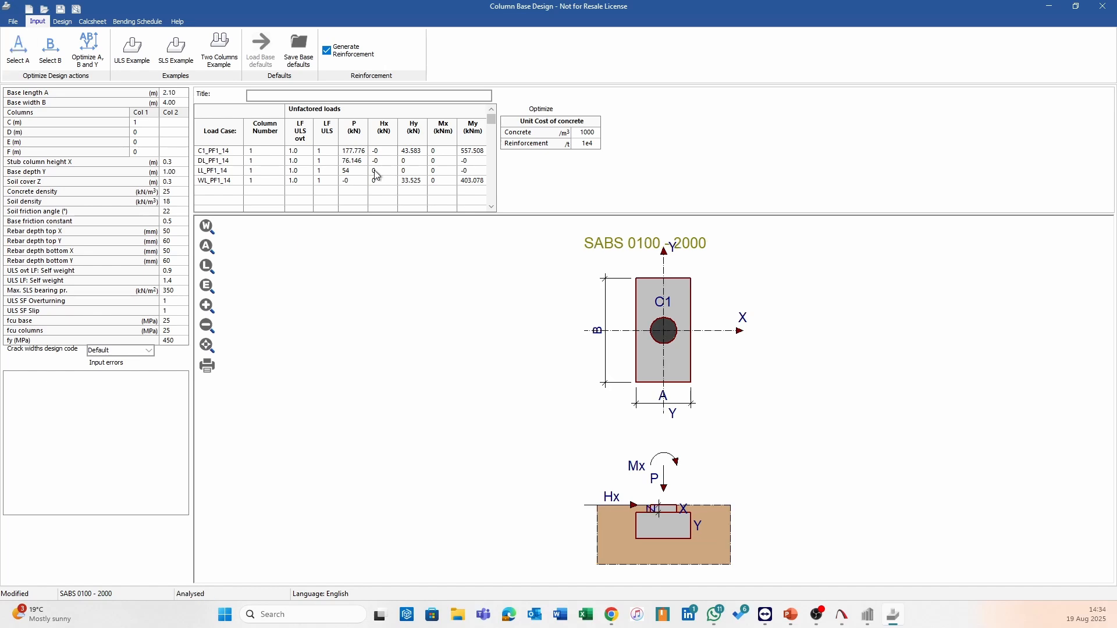
click(174, 93)
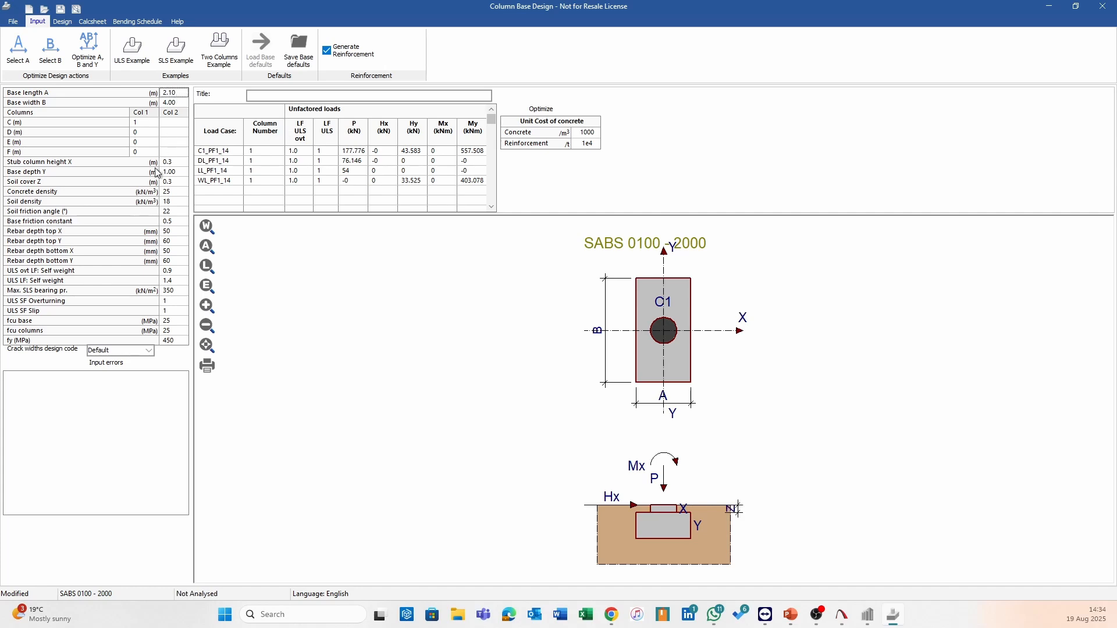
text(3)
key(Return)
click(51, 51)
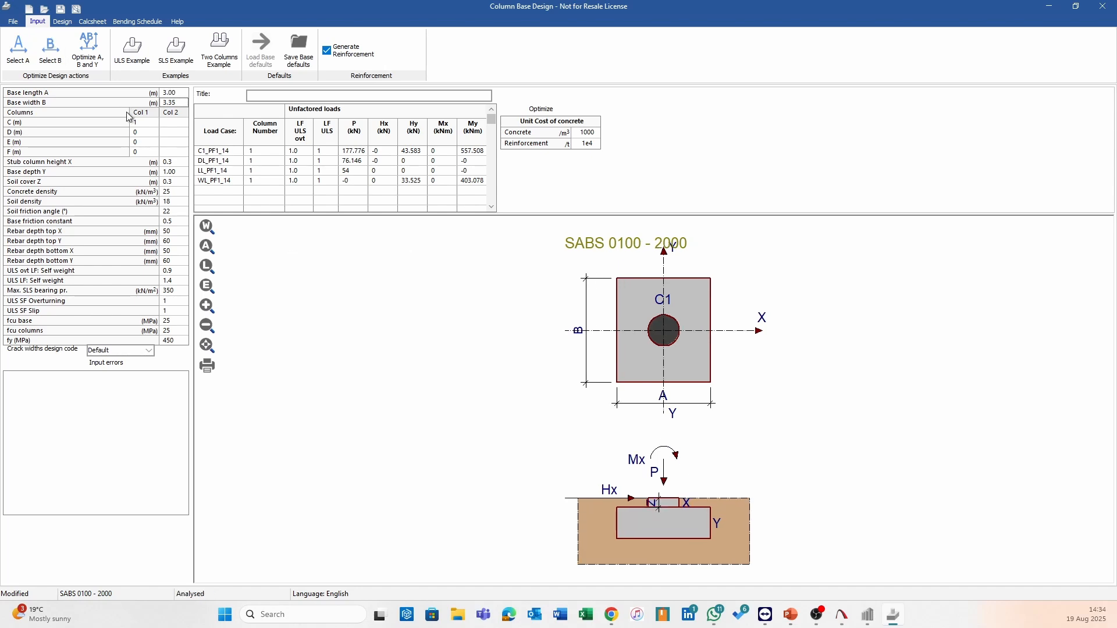
Step: Set base length A and base width B to 3.2 m and check the design results
click(181, 93)
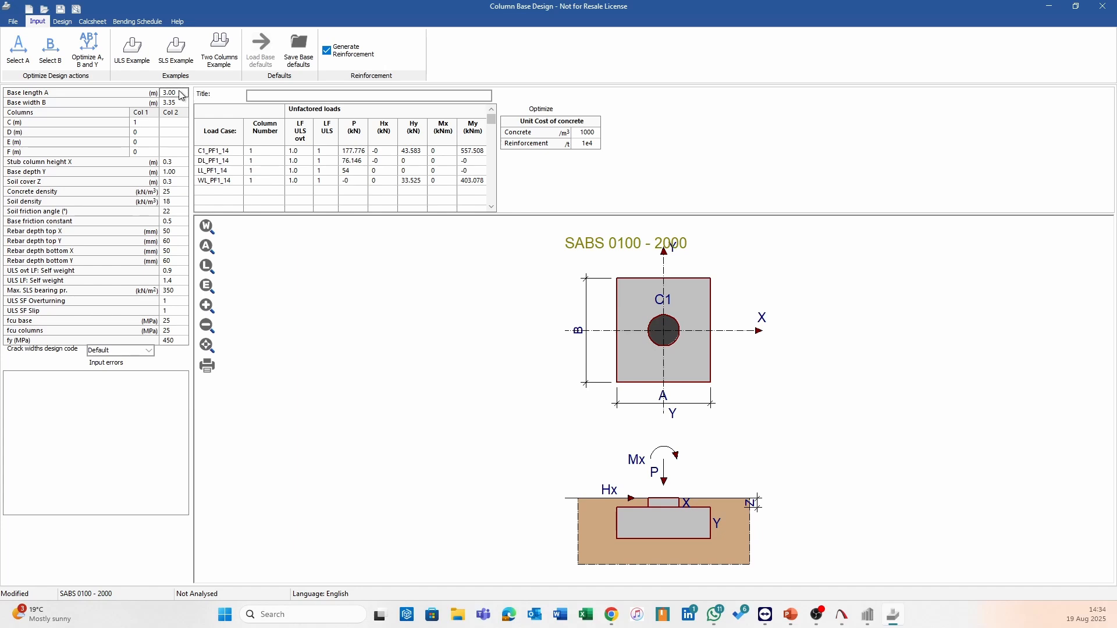
text(3.2)
key(Return)
text(3)
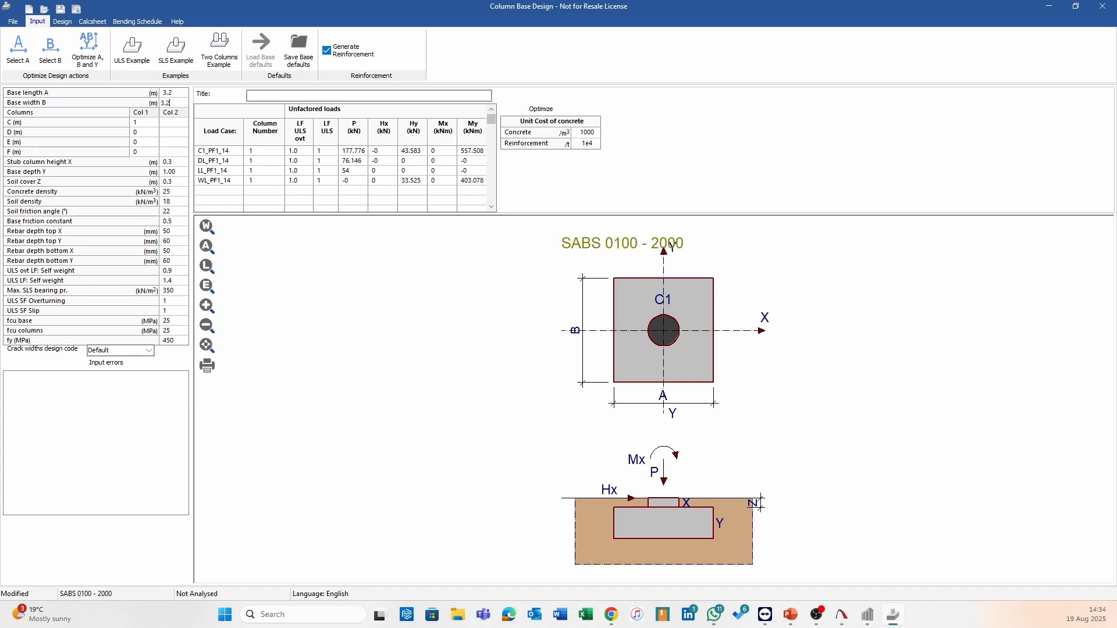
key(Return)
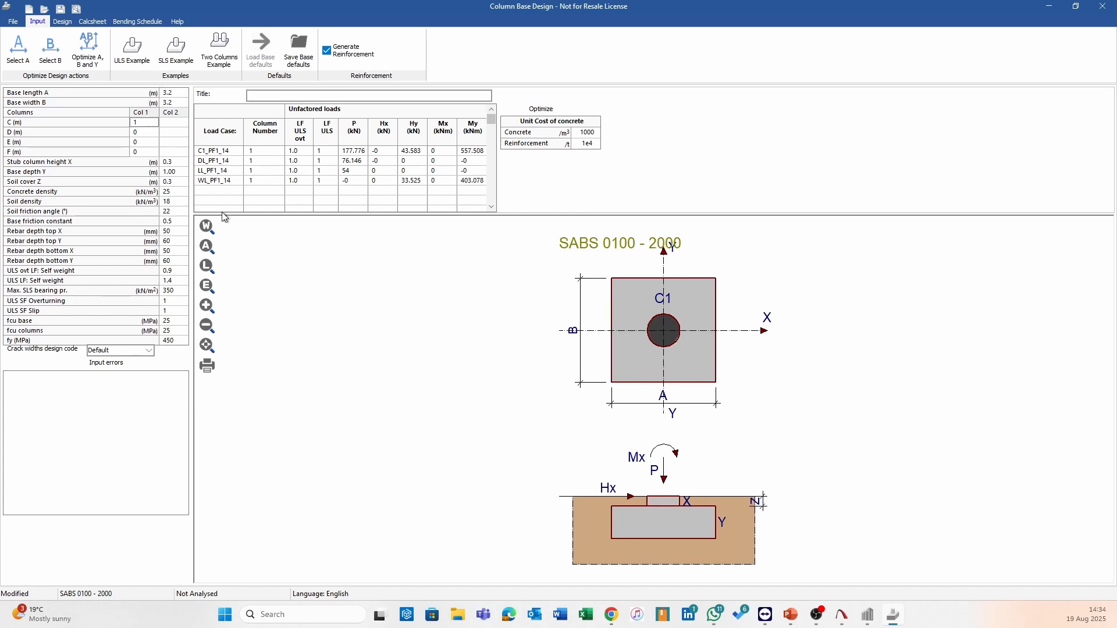
click(65, 24)
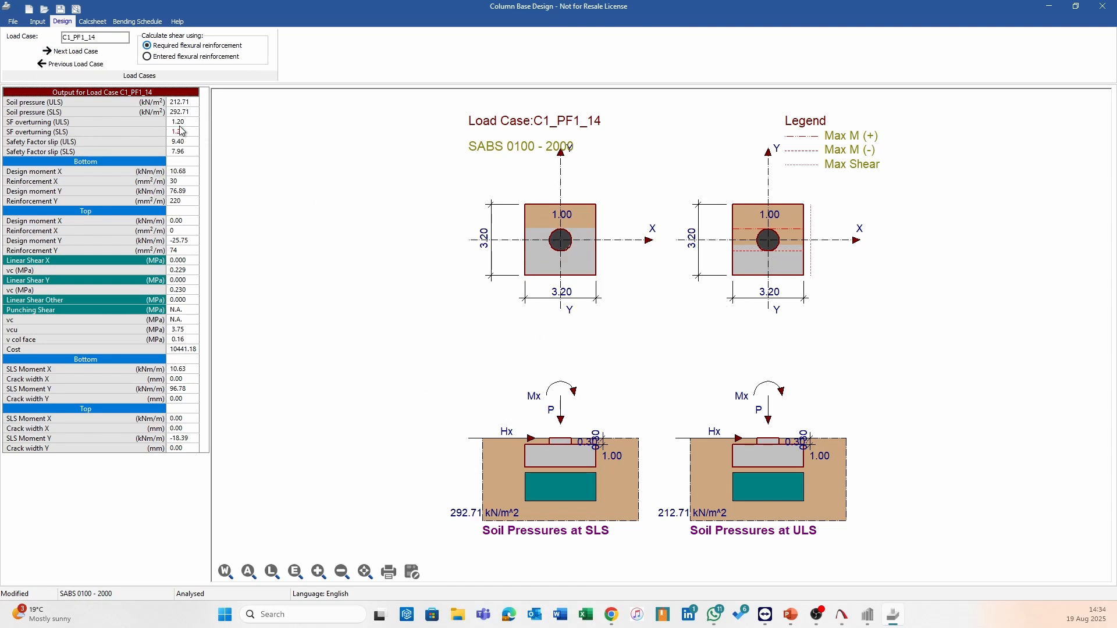
Step: Set base length A and base width B to 3.5 m and check the design results
click(38, 22)
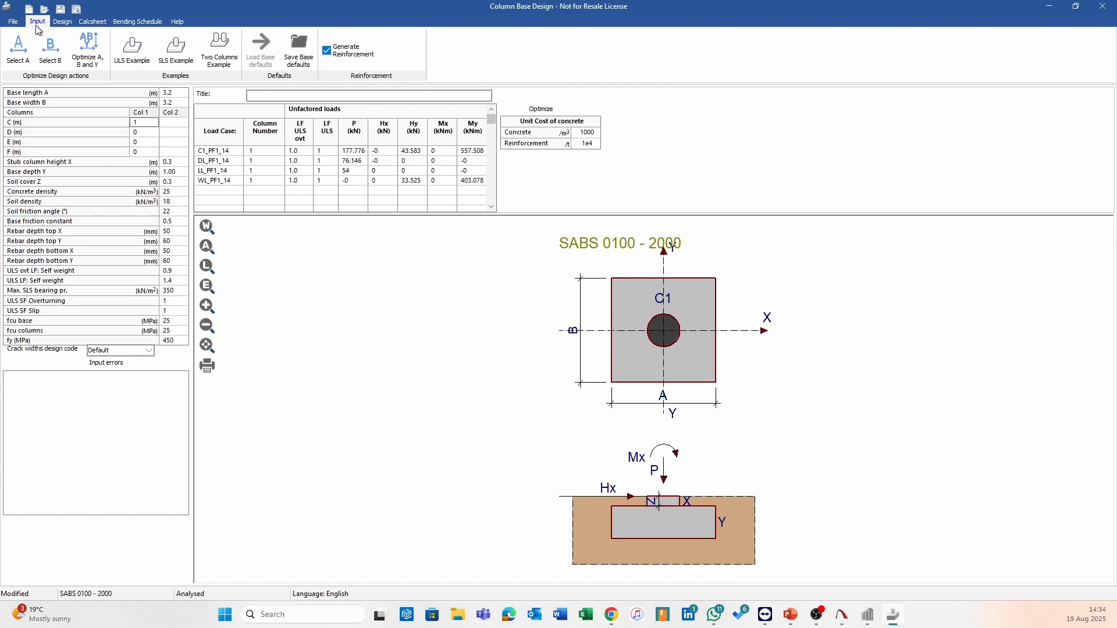
click(175, 93)
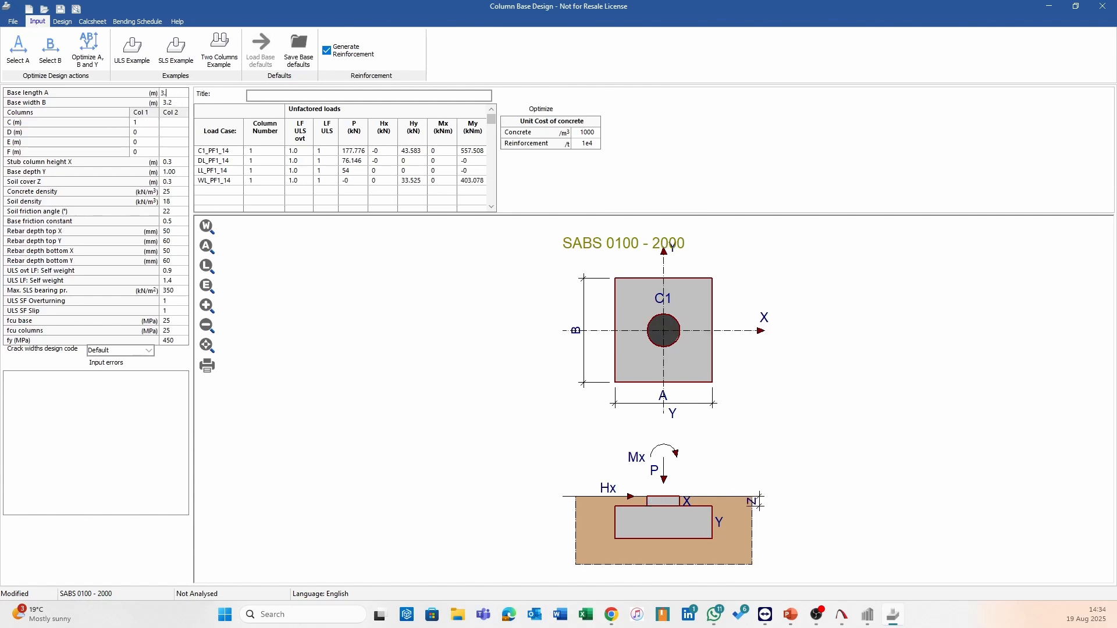
text(3.5)
key(Return)
text(3.)
key(Return)
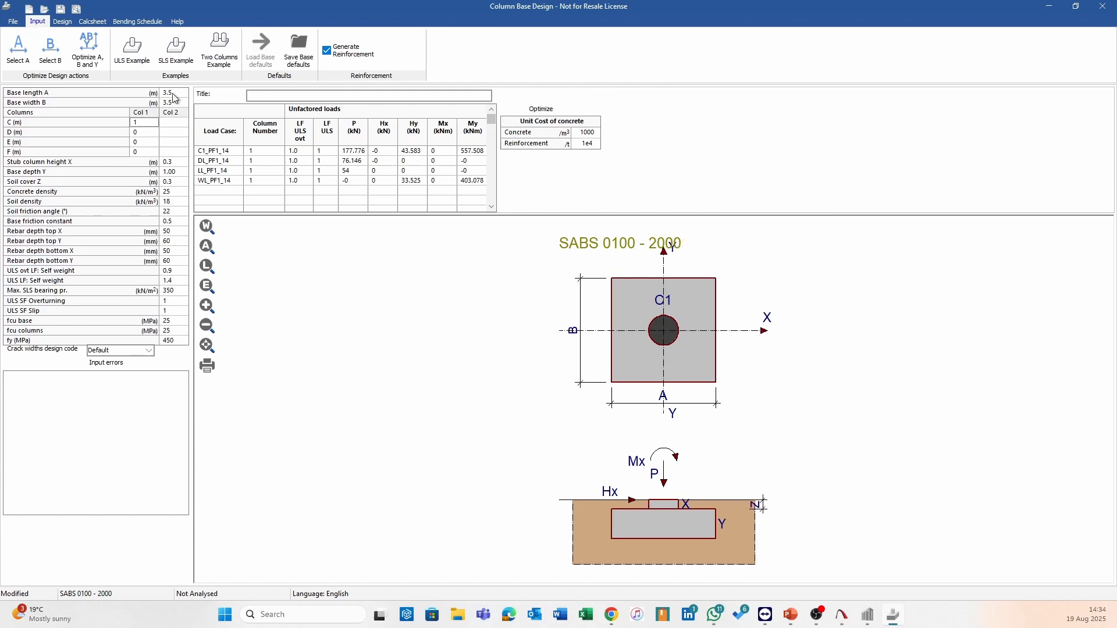
click(64, 22)
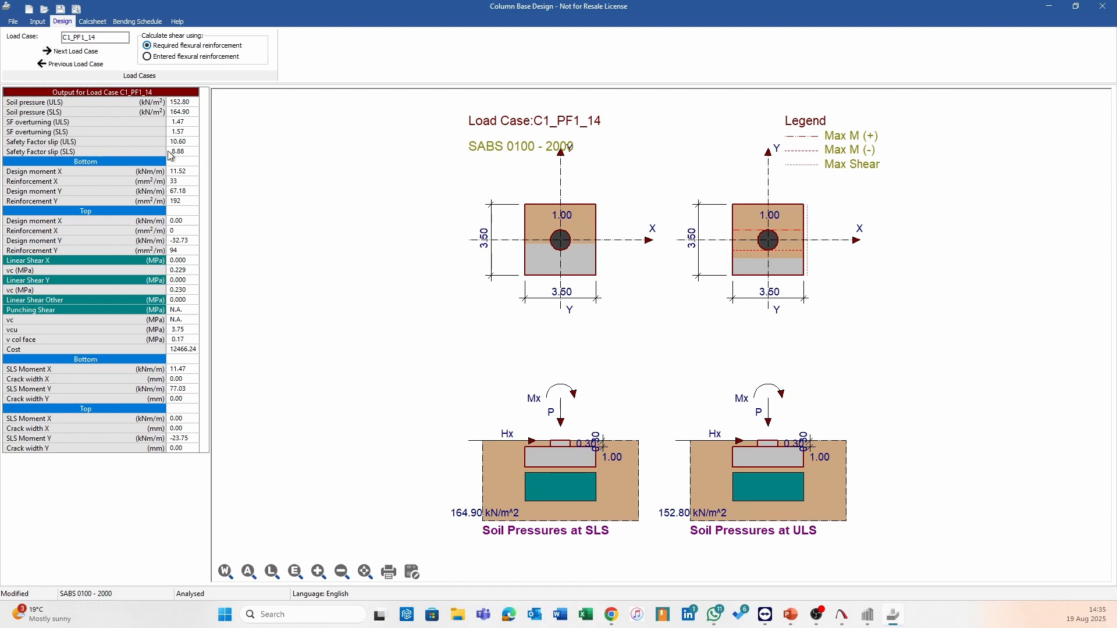
Step: Review the base design calculation sheet, from the input data and loading through the reinforcement calculations
click(38, 23)
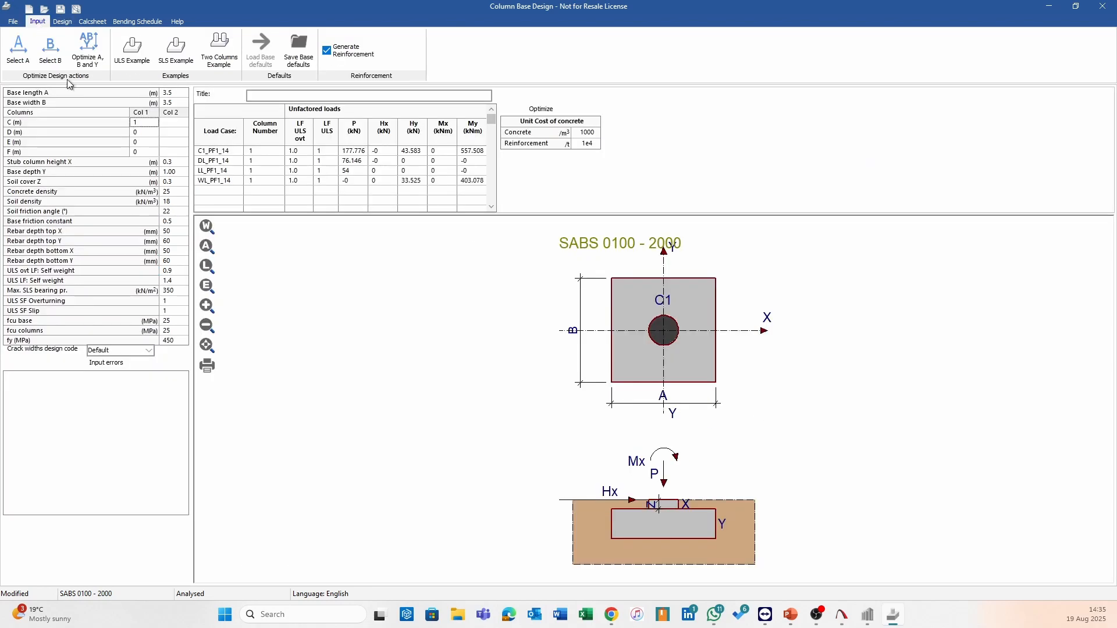
click(92, 22)
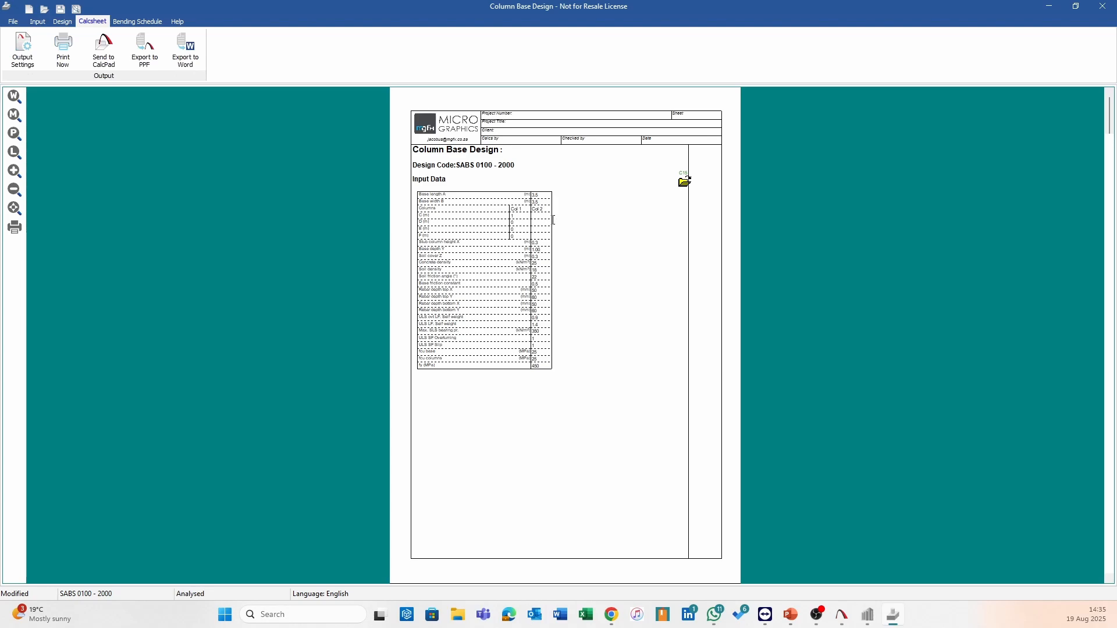
scroll(632, 254, down, 15)
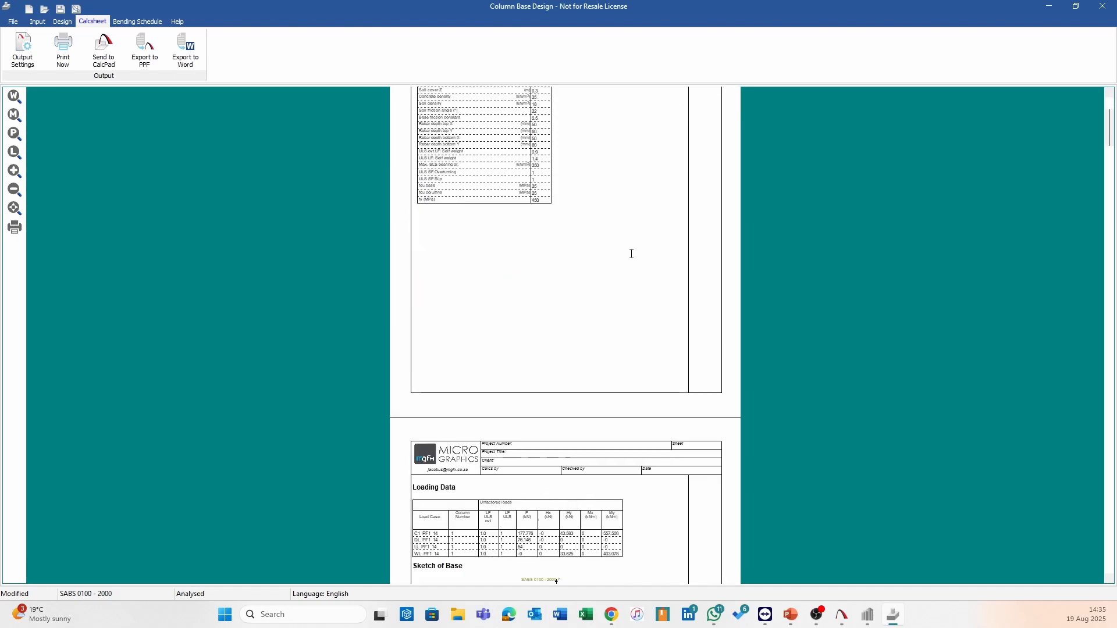
scroll(632, 239, down, 15)
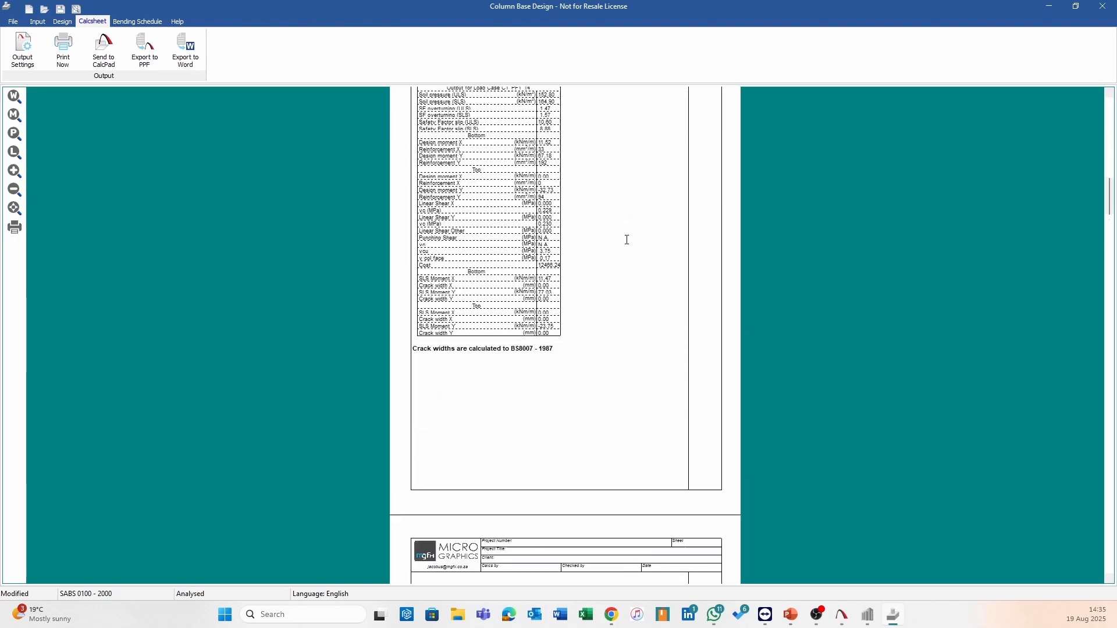
scroll(629, 241, down, 15)
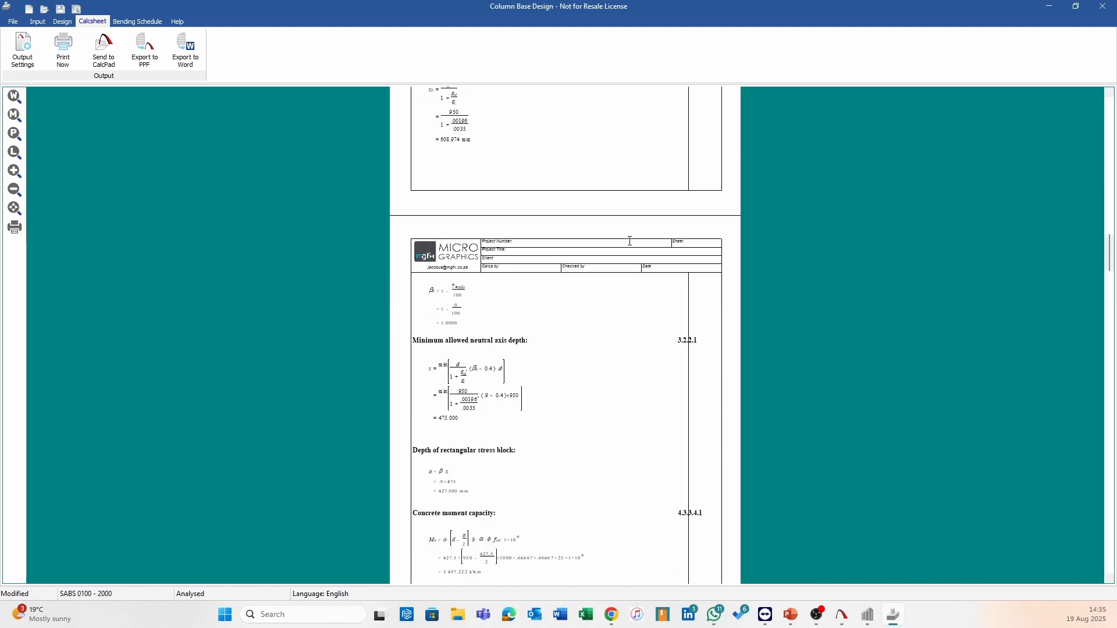
scroll(629, 240, down, 15)
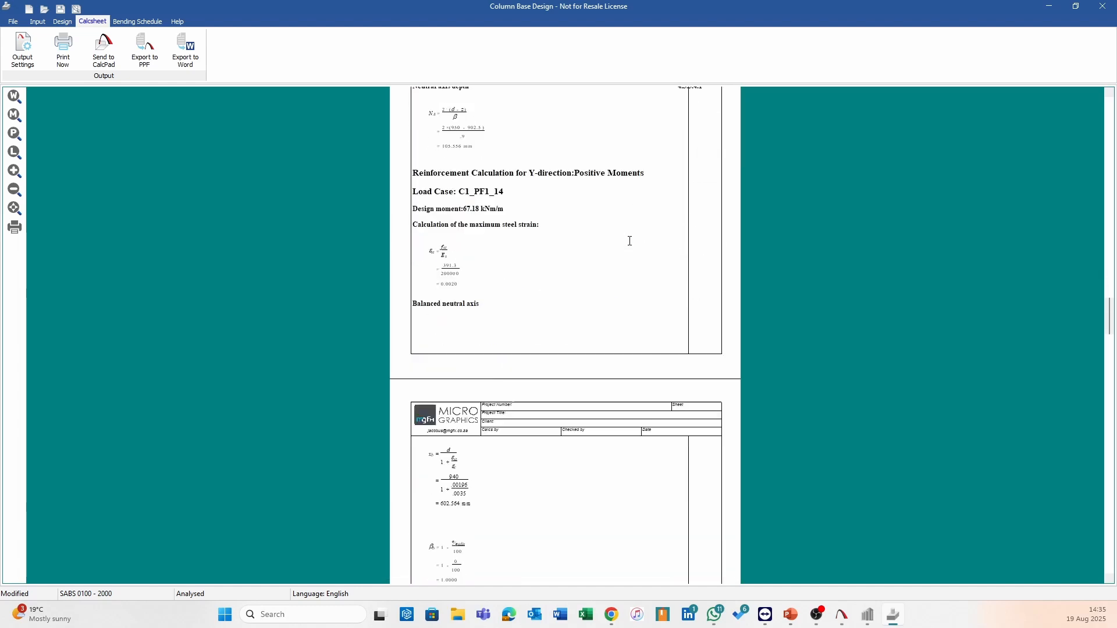
scroll(628, 248, down, 15)
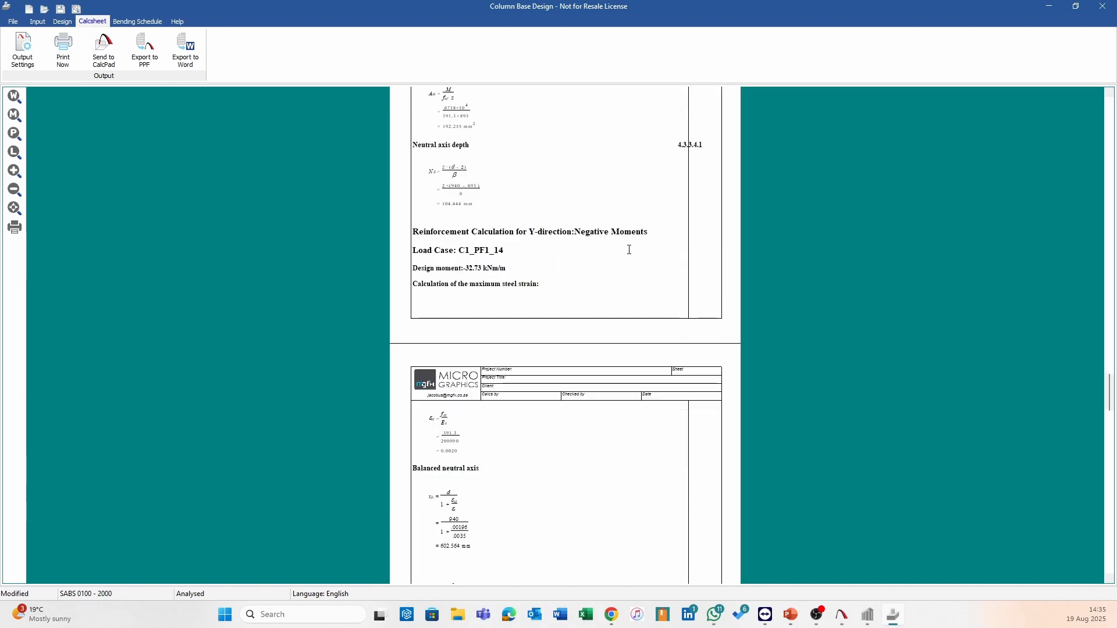
scroll(629, 249, down, 1)
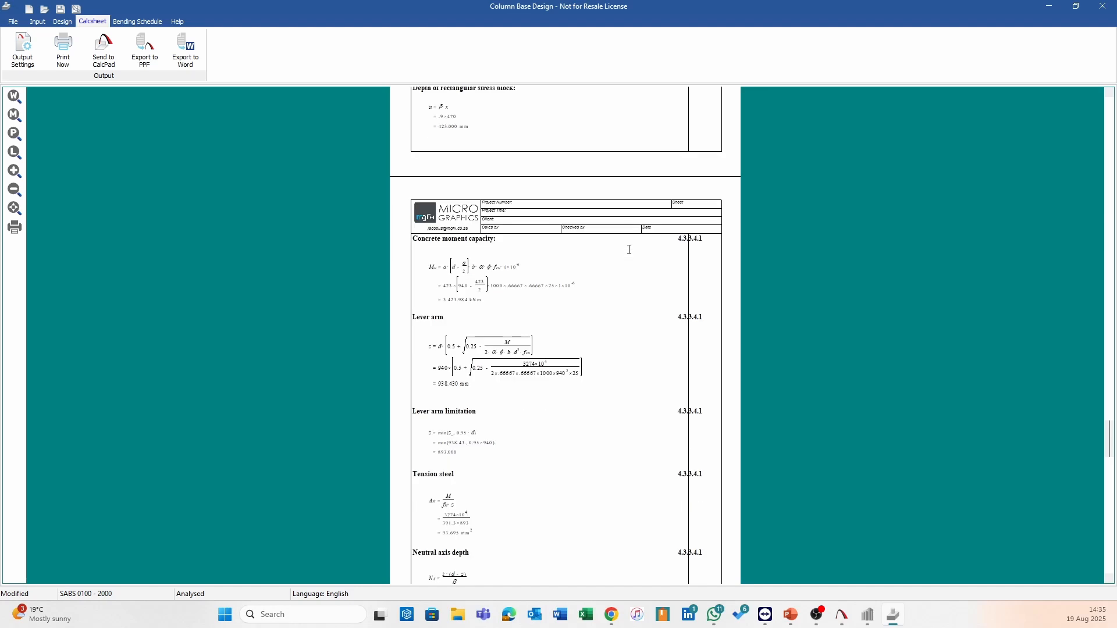
scroll(630, 250, down, 4)
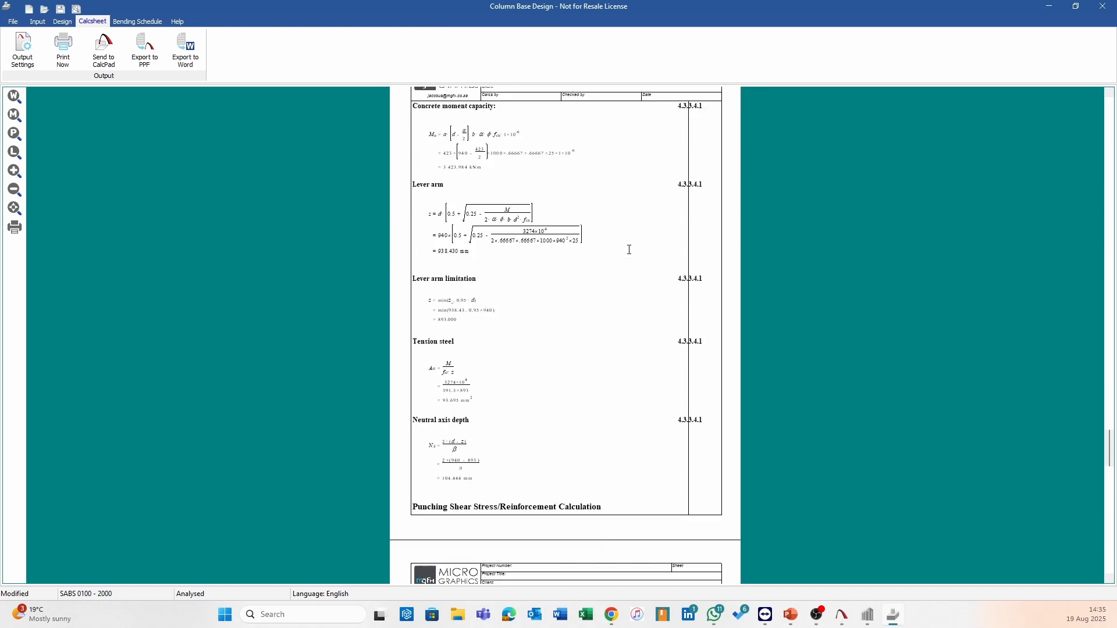
Step: Examine the base's bending schedule reinforcement layout in 3D, viewing the column stub cage, top mat and bottom mat from several angles
click(137, 22)
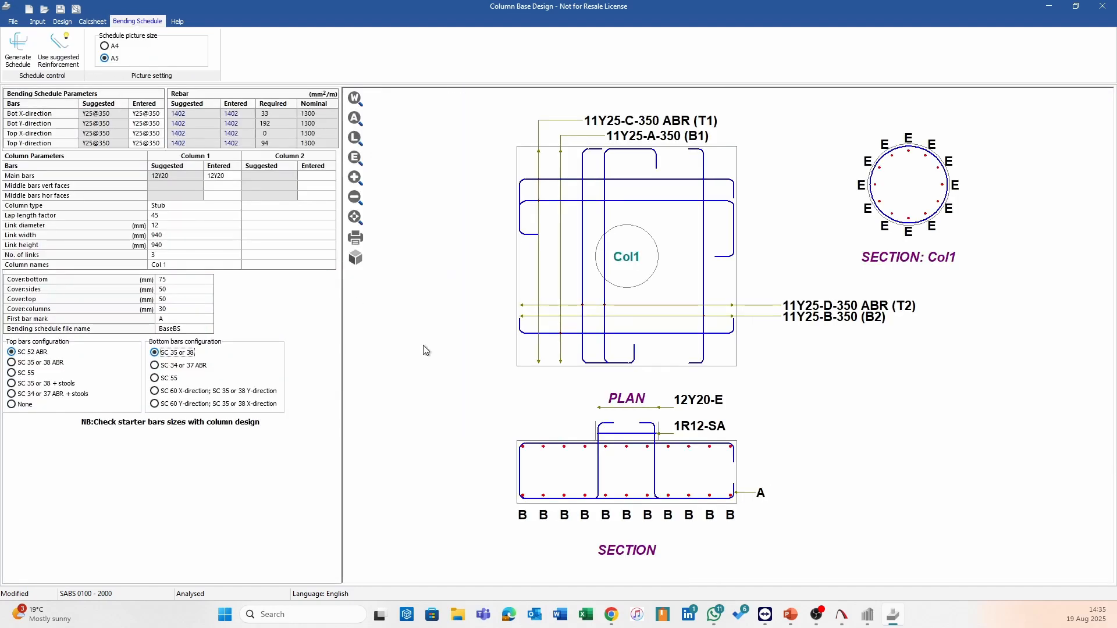
click(357, 260)
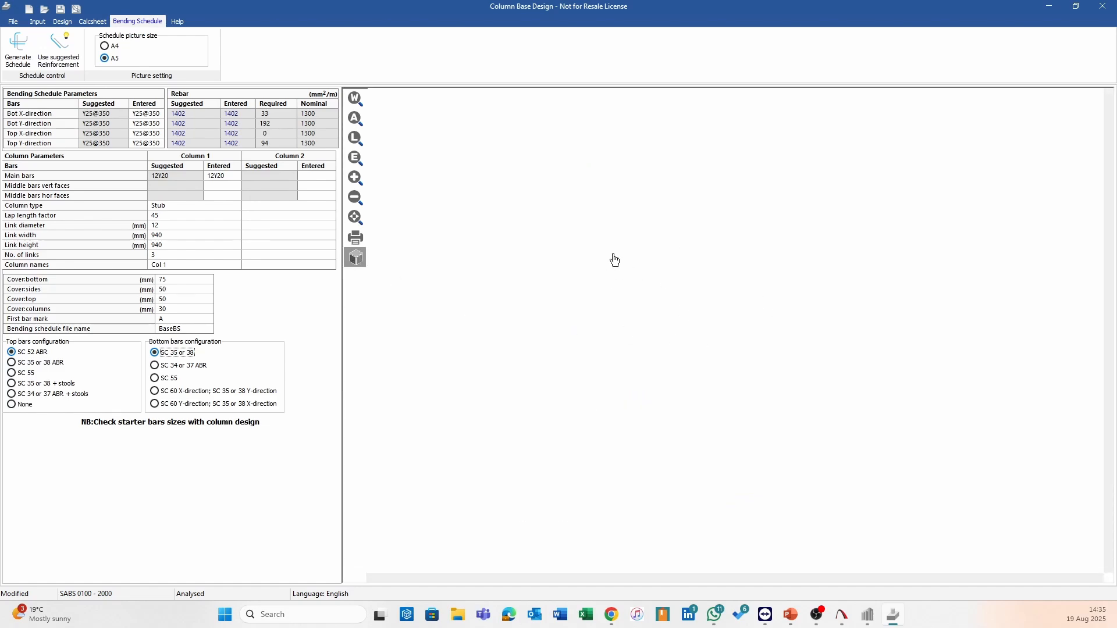
drag(703, 259, 677, 188)
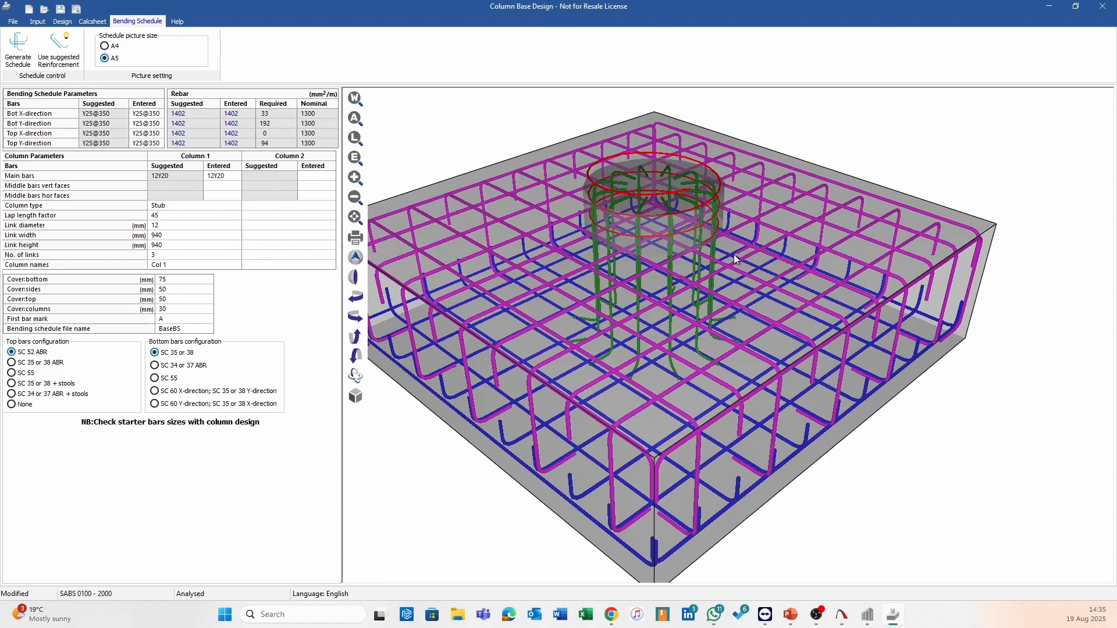
drag(650, 172, 666, 226)
scroll(653, 218, up, 5)
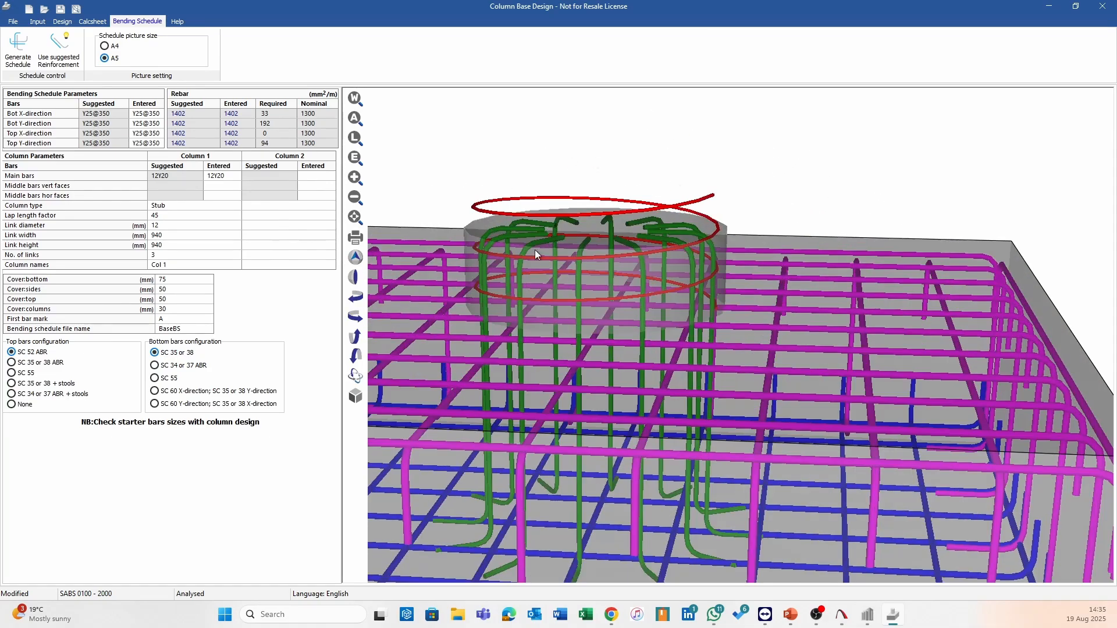
scroll(885, 247, down, 3)
drag(885, 248, 606, 237)
scroll(606, 237, down, 3)
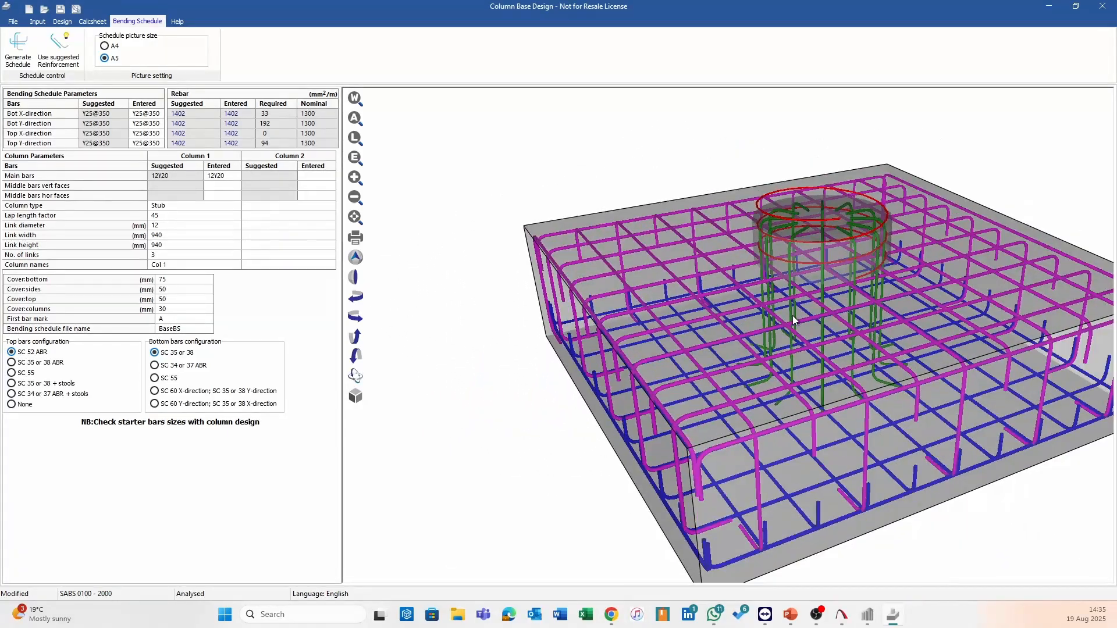
drag(721, 237, 460, 198)
drag(957, 445, 776, 425)
drag(931, 350, 830, 455)
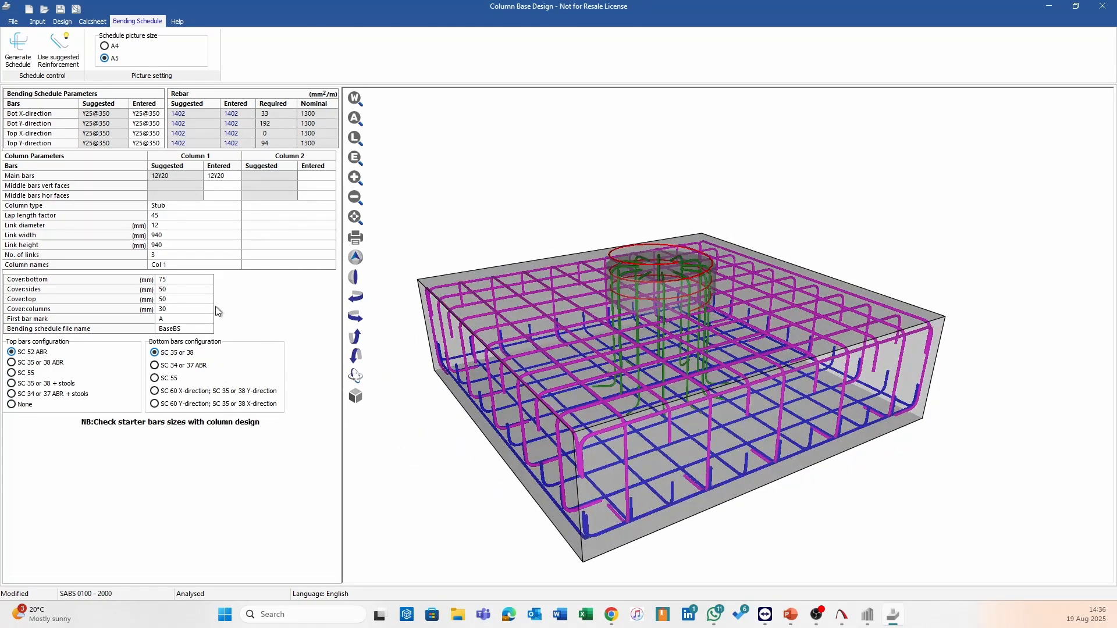
drag(562, 319, 824, 379)
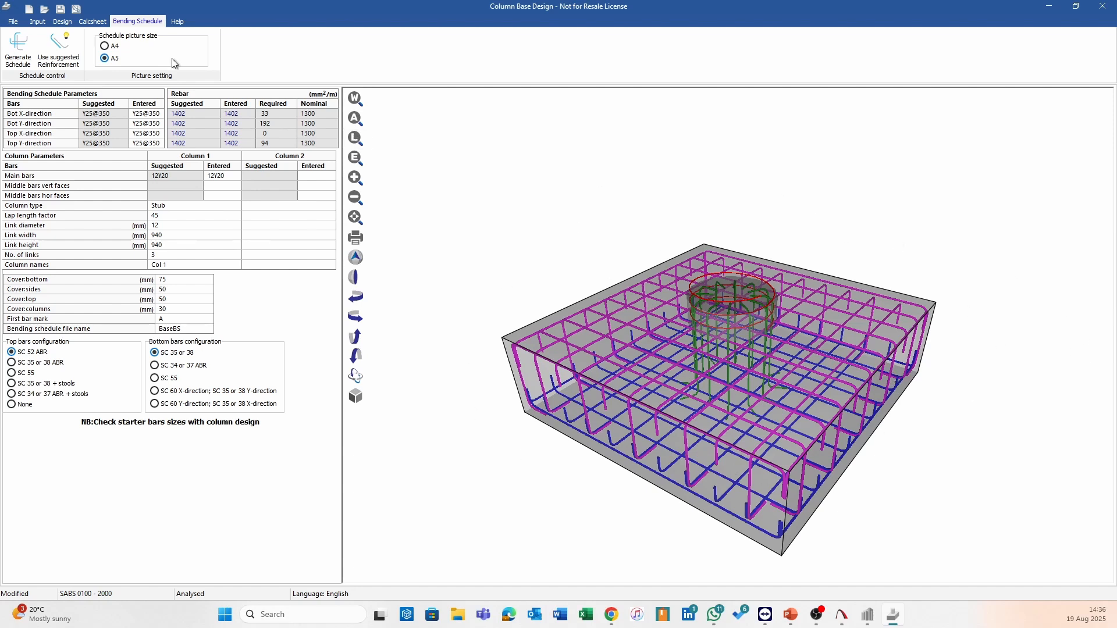
Step: Check the design results for load case C1_PF1_14 again and look up the base length and width in the input data
click(93, 22)
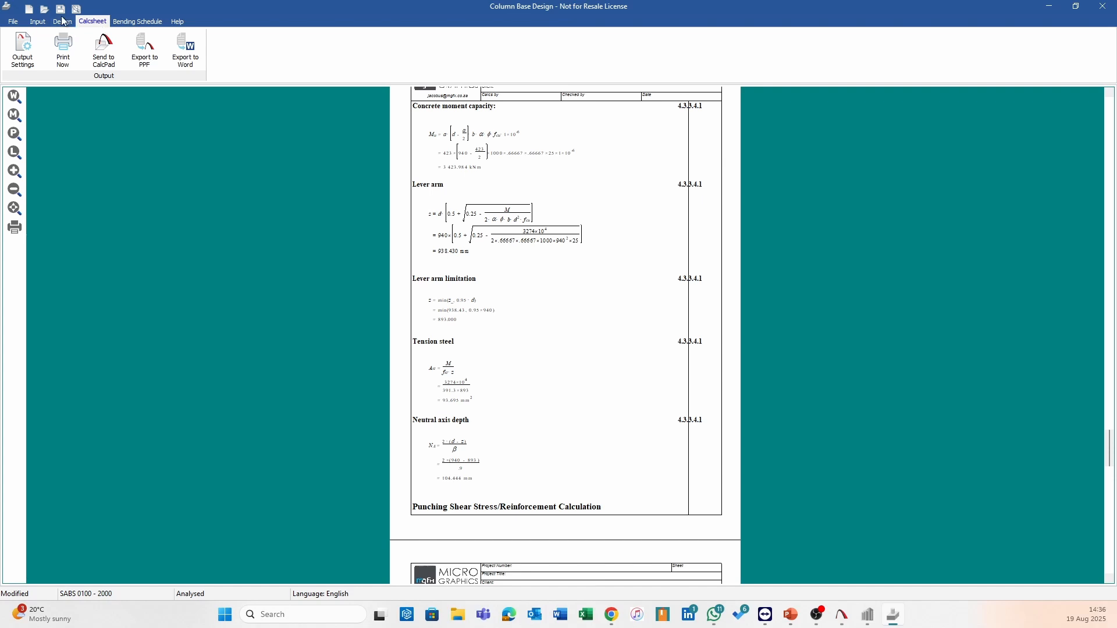
click(55, 25)
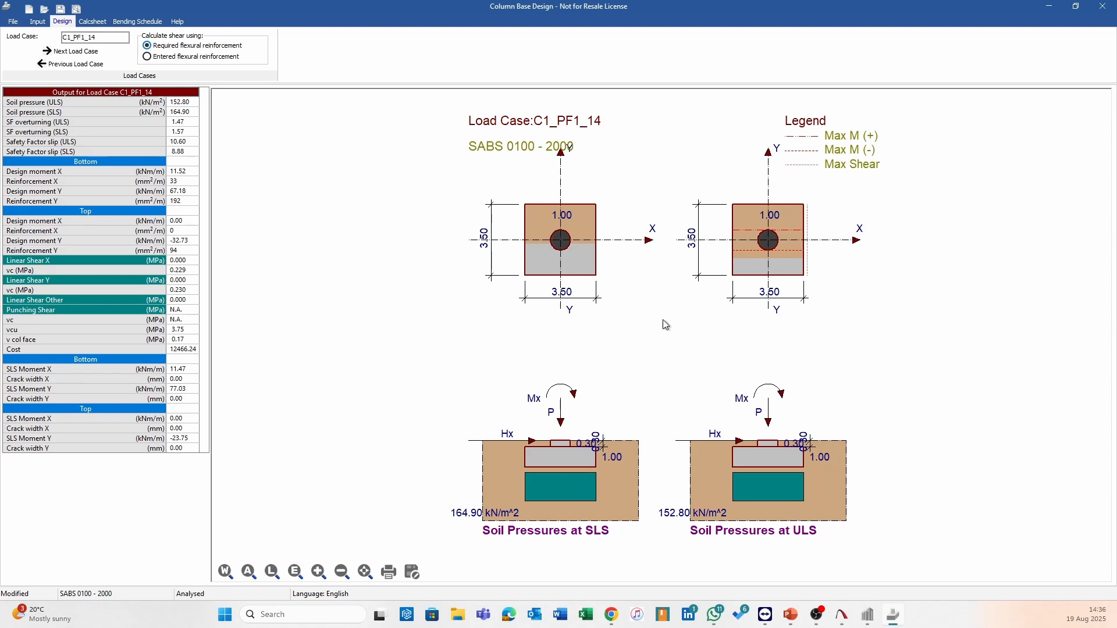
click(38, 22)
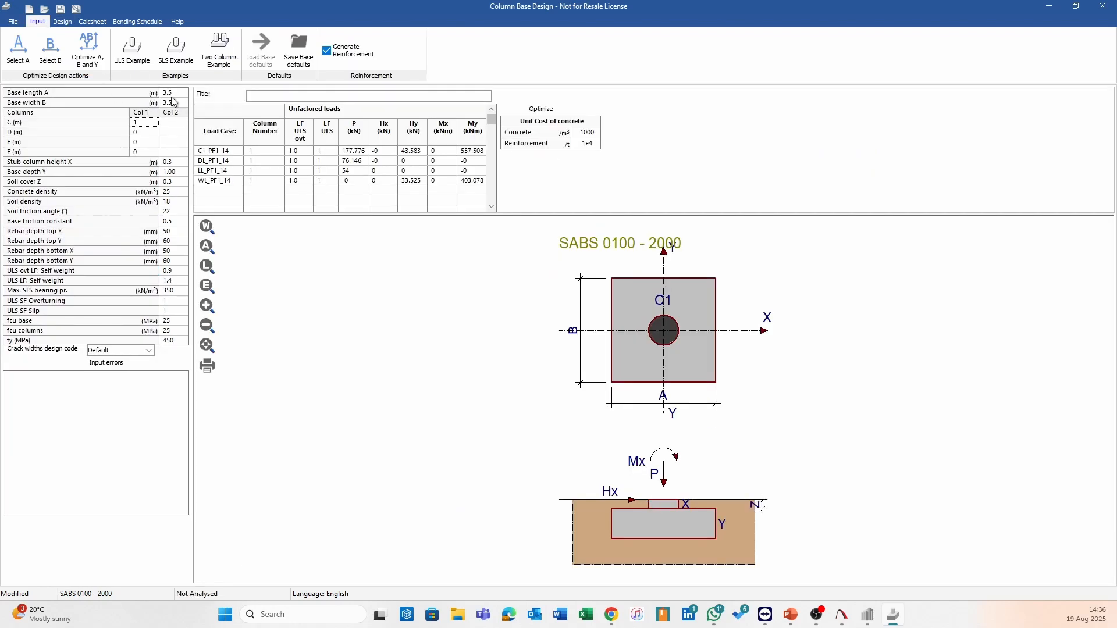
Step: Switch to Sumo and set the pad footing's width and height to 3.5 m
click(864, 620)
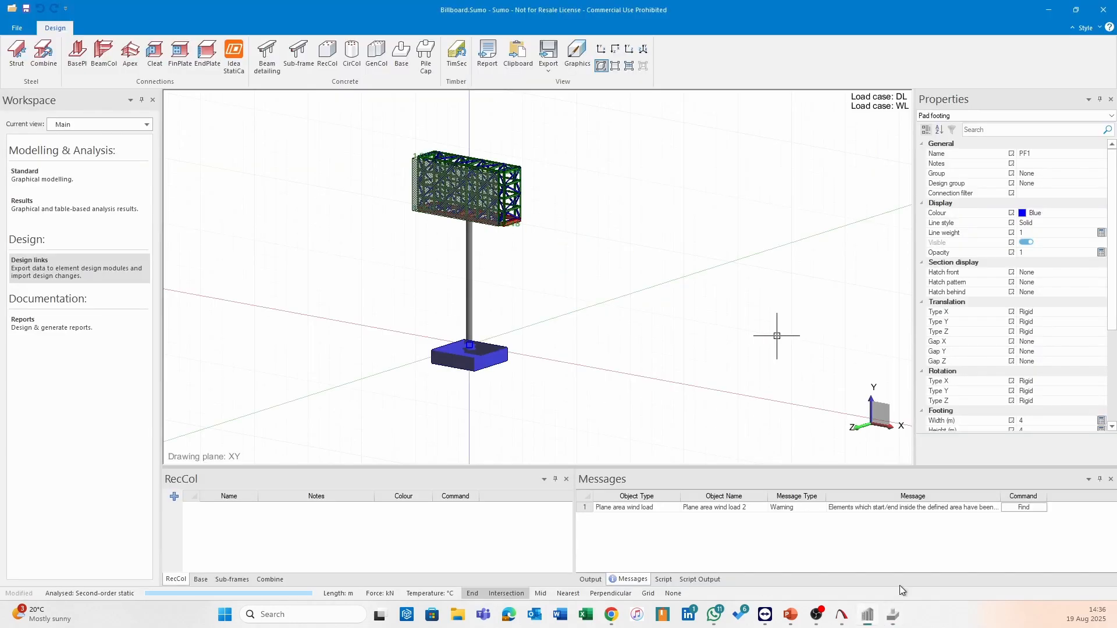
click(504, 357)
scroll(975, 325, down, 3)
click(1047, 353)
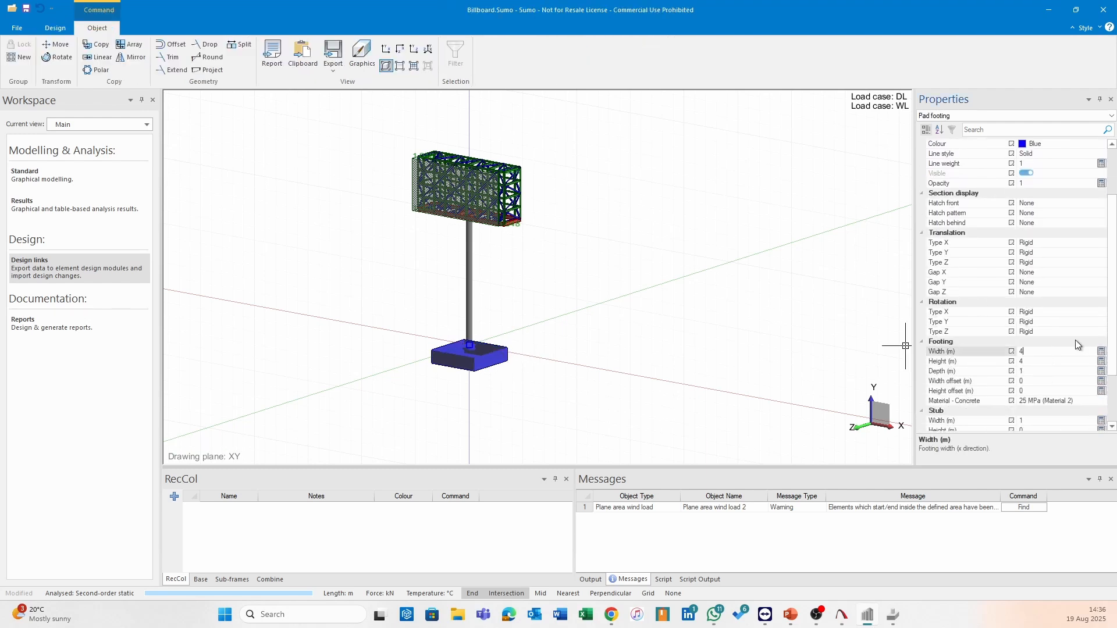
text(3.5)
key(Return)
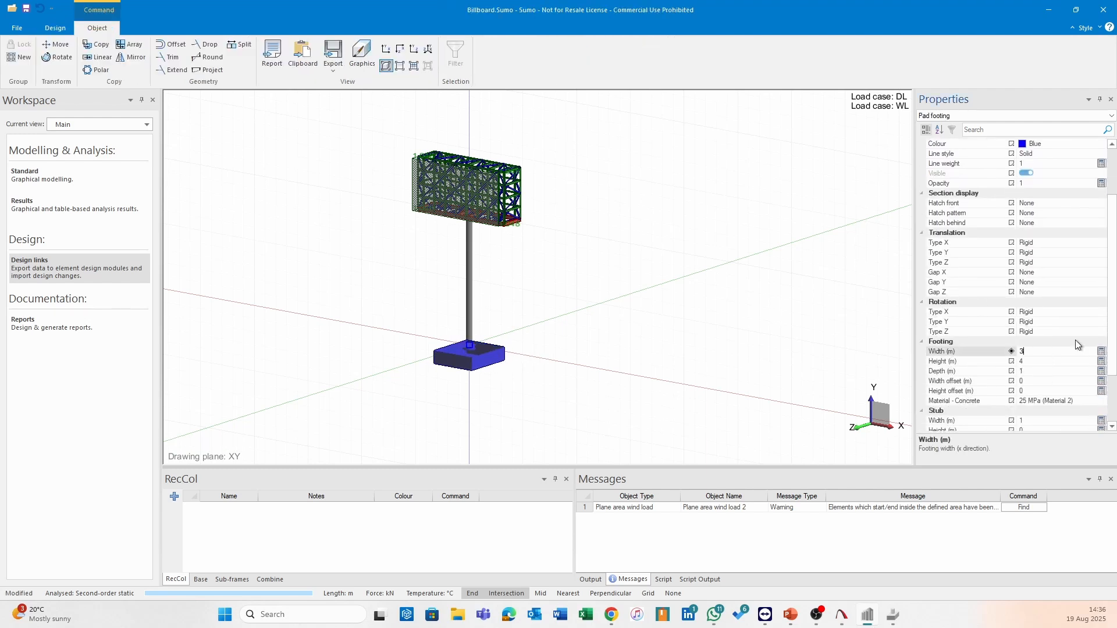
click(1036, 360)
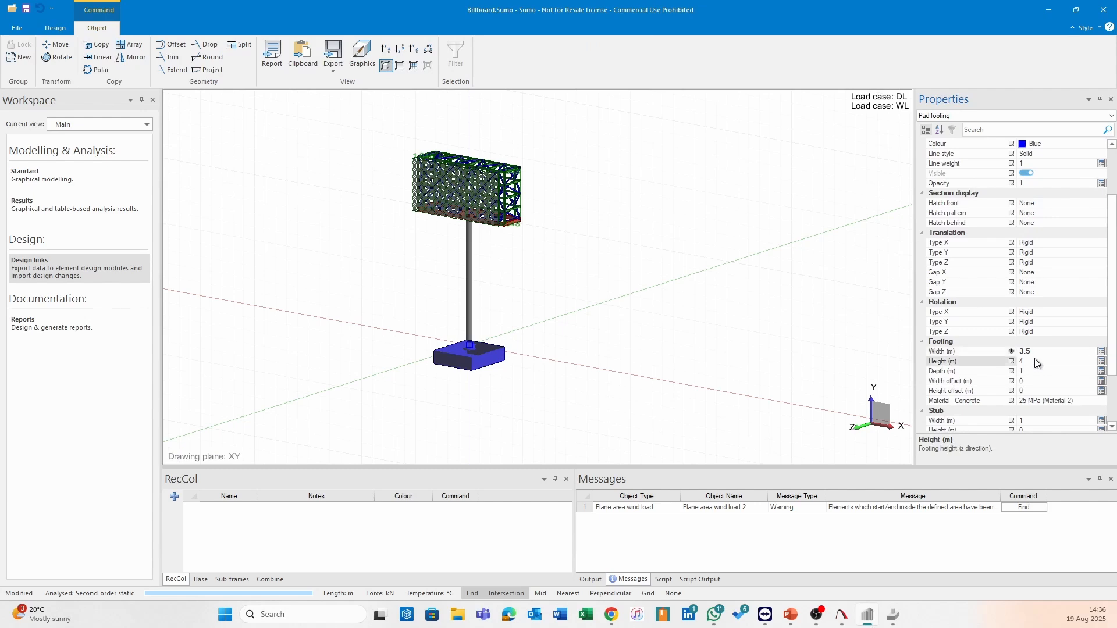
text(3.5)
key(Return)
key(Escape)
Step: Inspect the resized pad footing under the billboard column and save the billboard model
scroll(536, 354, up, 3)
mouse_move(408, 319)
mouse_down()
mouse_move(464, 355)
mouse_move(387, 337)
mouse_move(387, 320)
mouse_up()
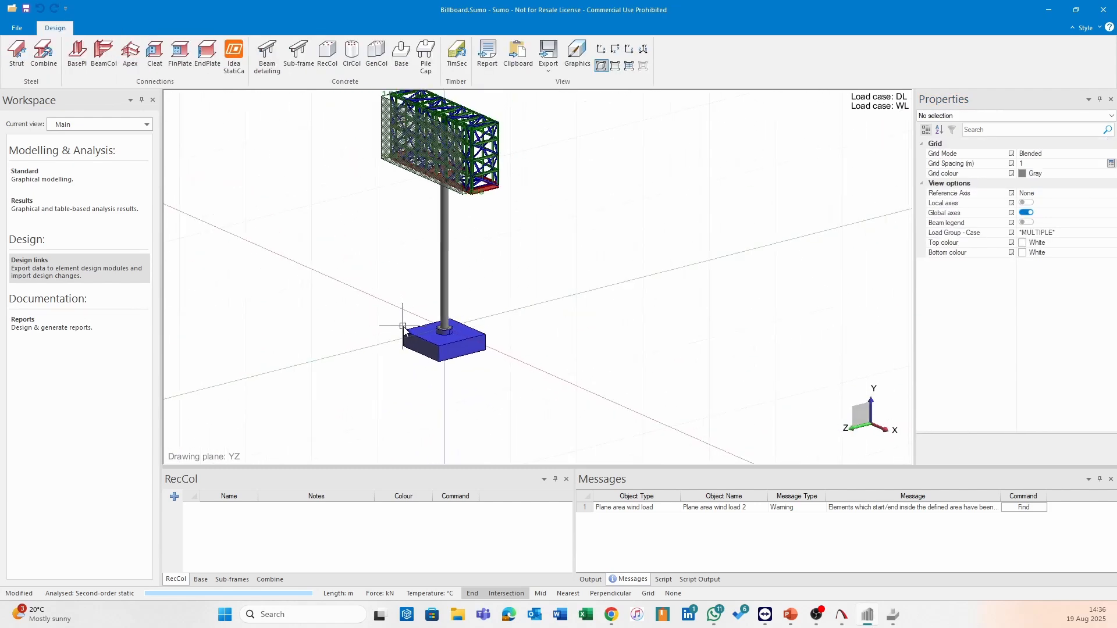
click(27, 9)
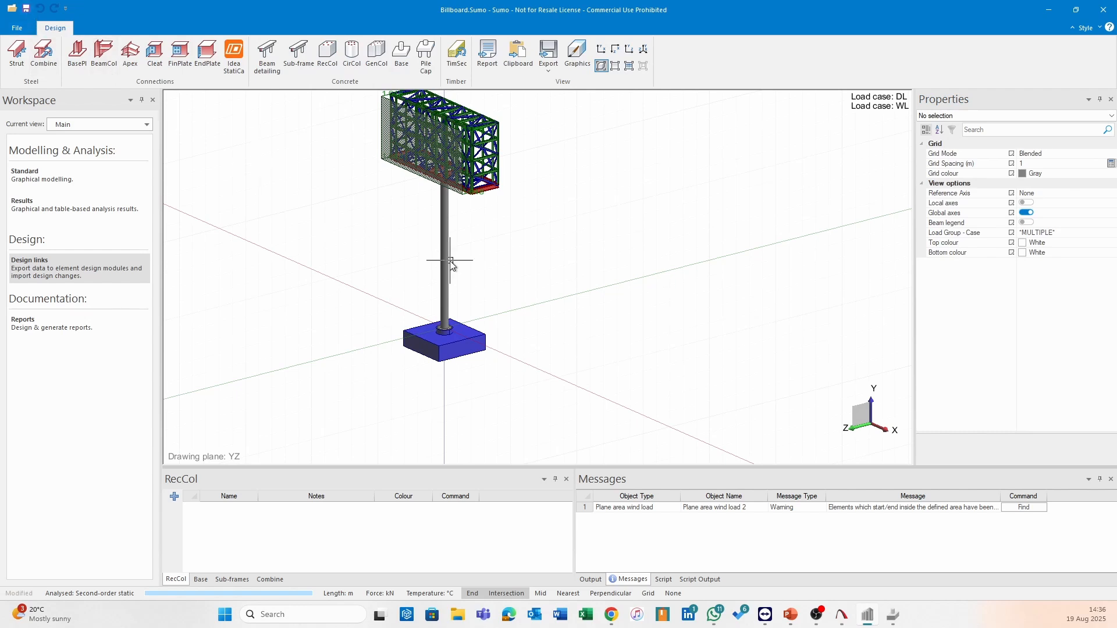